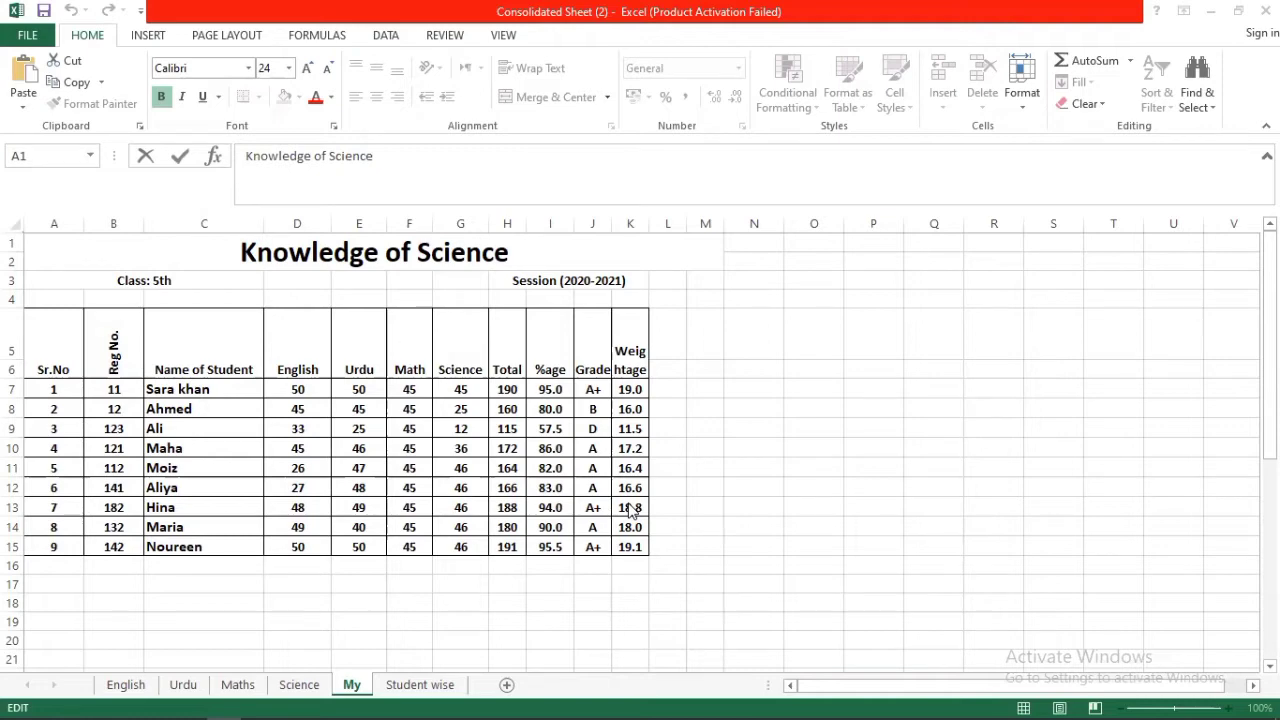
Switch to the result card document in Word and look over its heading, marks table and signature lines
mouse_move(380, 700)
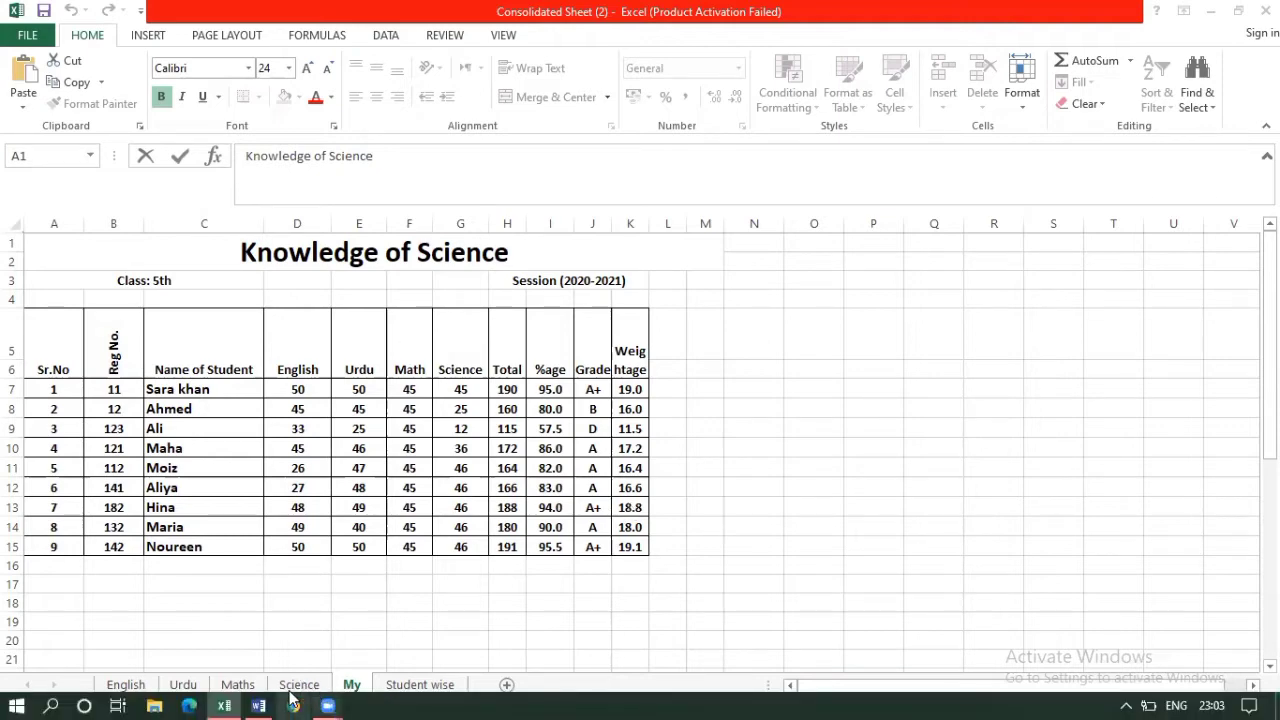
left_click(261, 704)
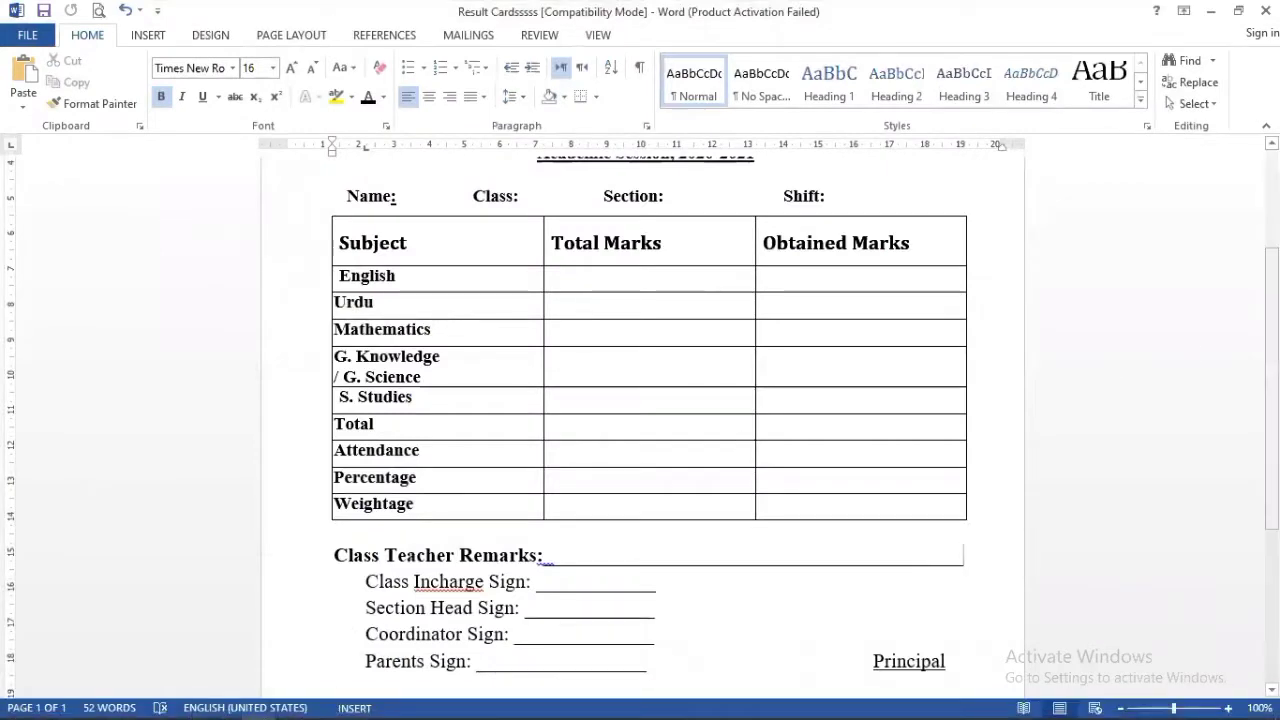
scroll(645, 420, "up", 3)
scroll(1251, 238, "up", 1)
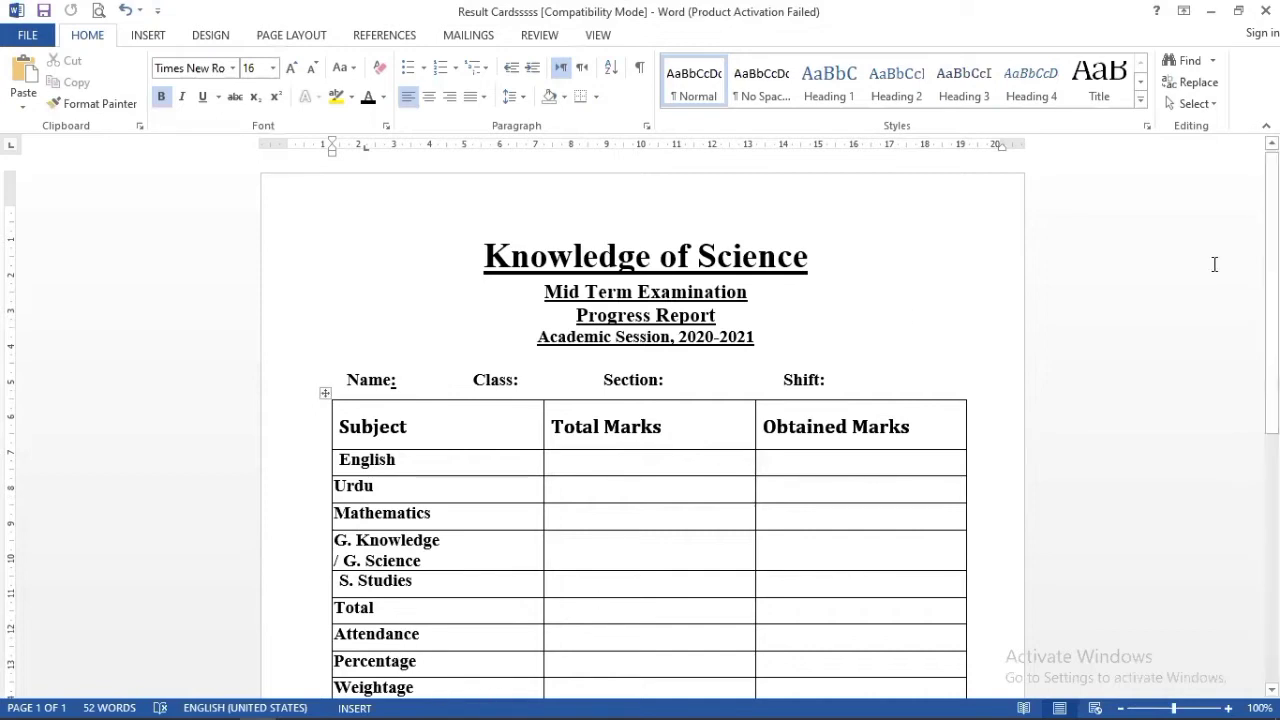
scroll(1214, 263, "down", 3)
scroll(591, 420, "down", 2)
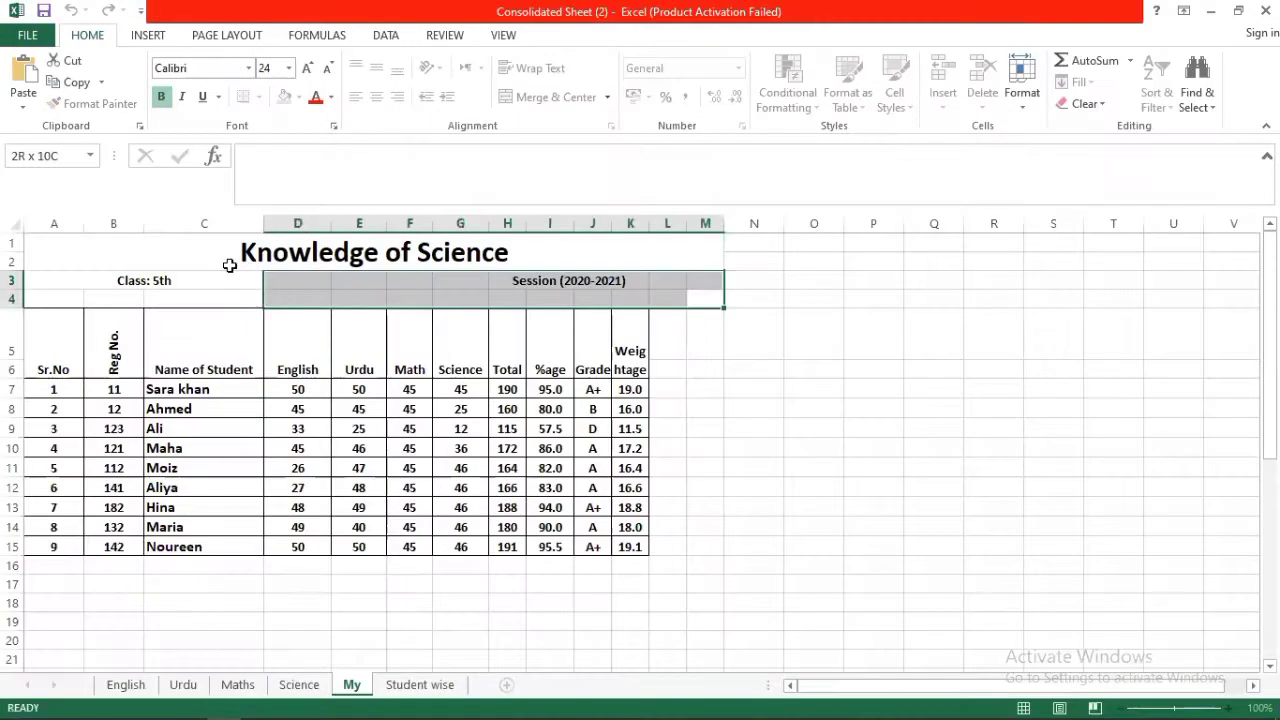
In the Excel workbook's My sheet, delete the entire title and class rows 1 to 4 above the marks table
left_click_drag(229, 265, 145, 250)
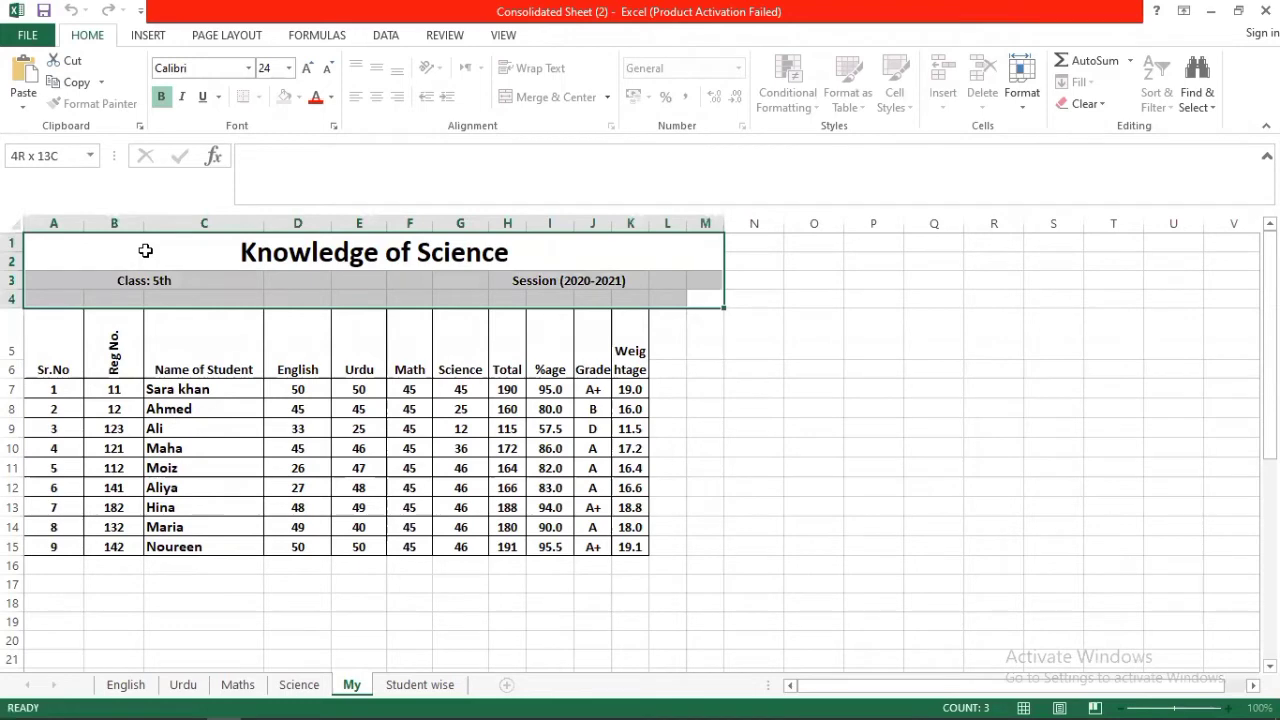
left_click_drag(145, 250, 155, 245)
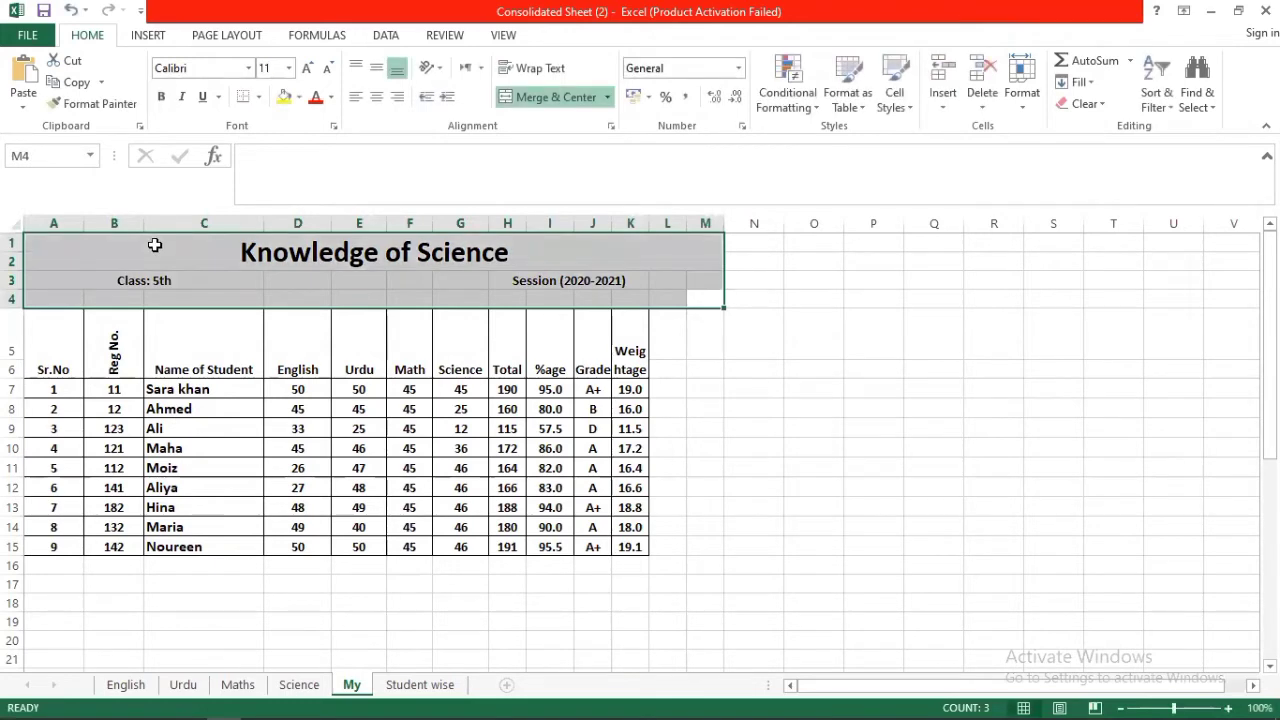
right_click(155, 245)
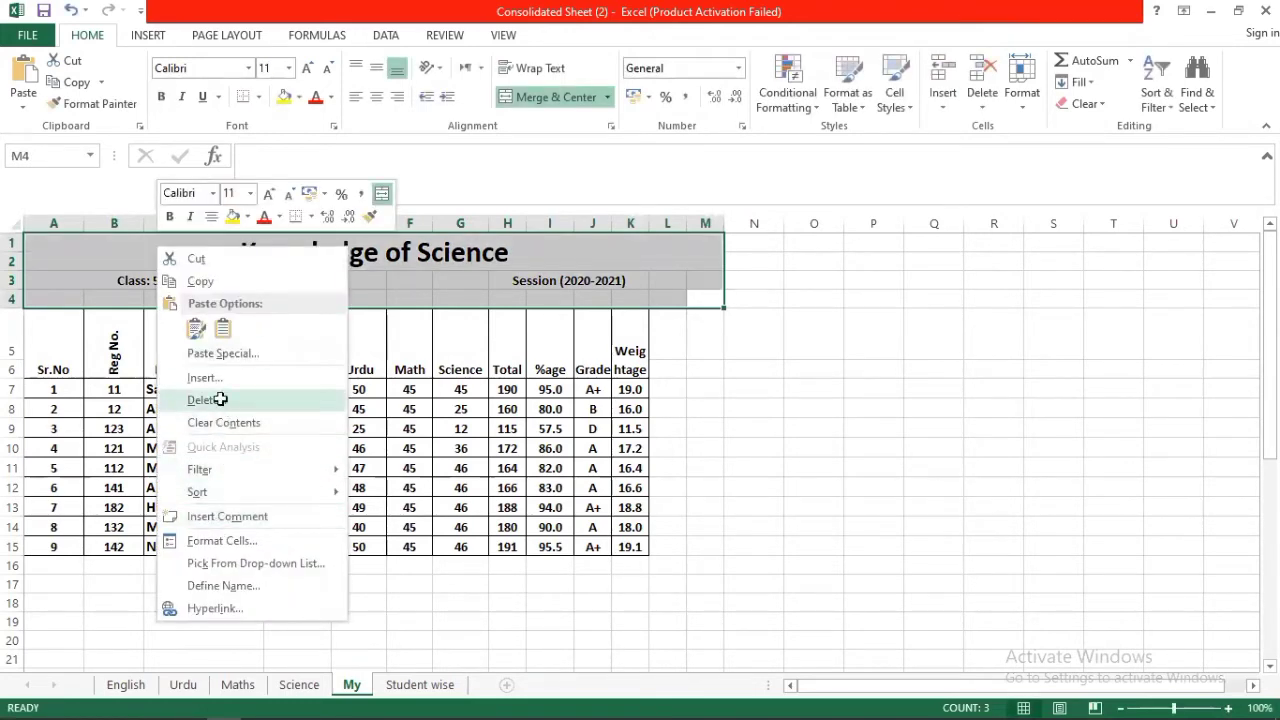
left_click(221, 399)
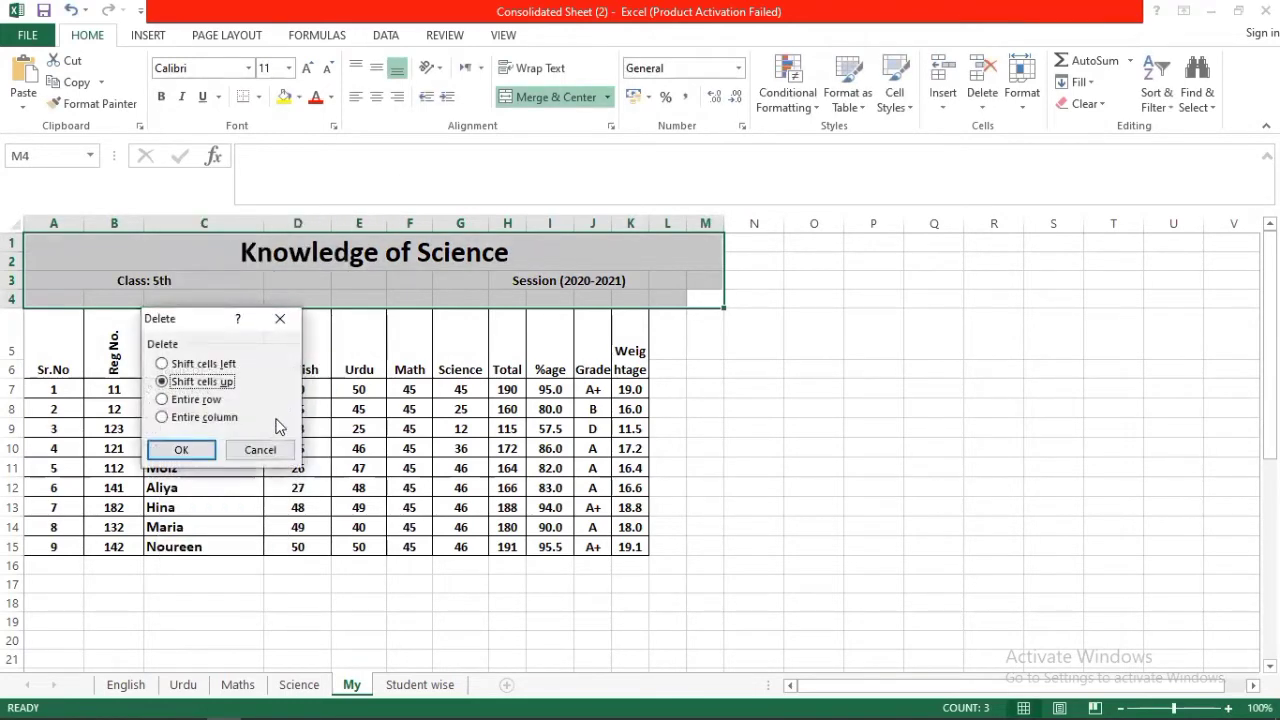
left_click(195, 400)
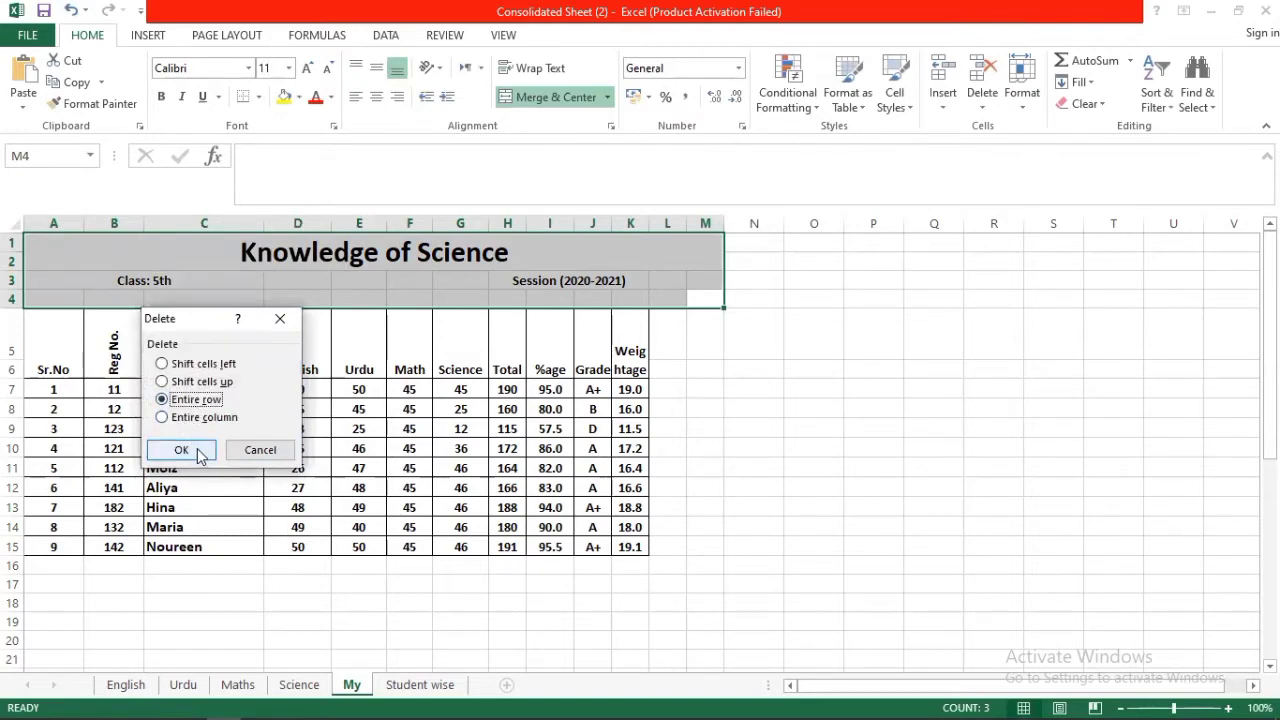
left_click(181, 450)
left_click(404, 635)
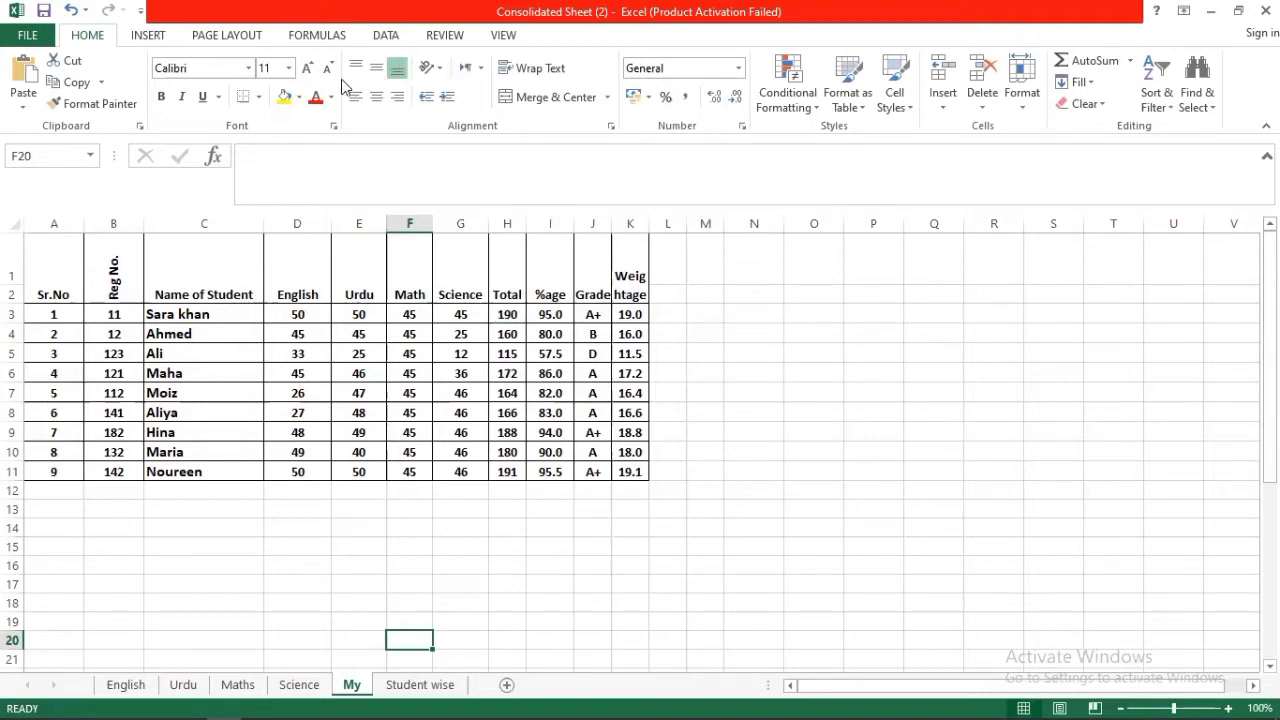
Switch back to the result card document in Word and show the start of the page
mouse_move(383, 683)
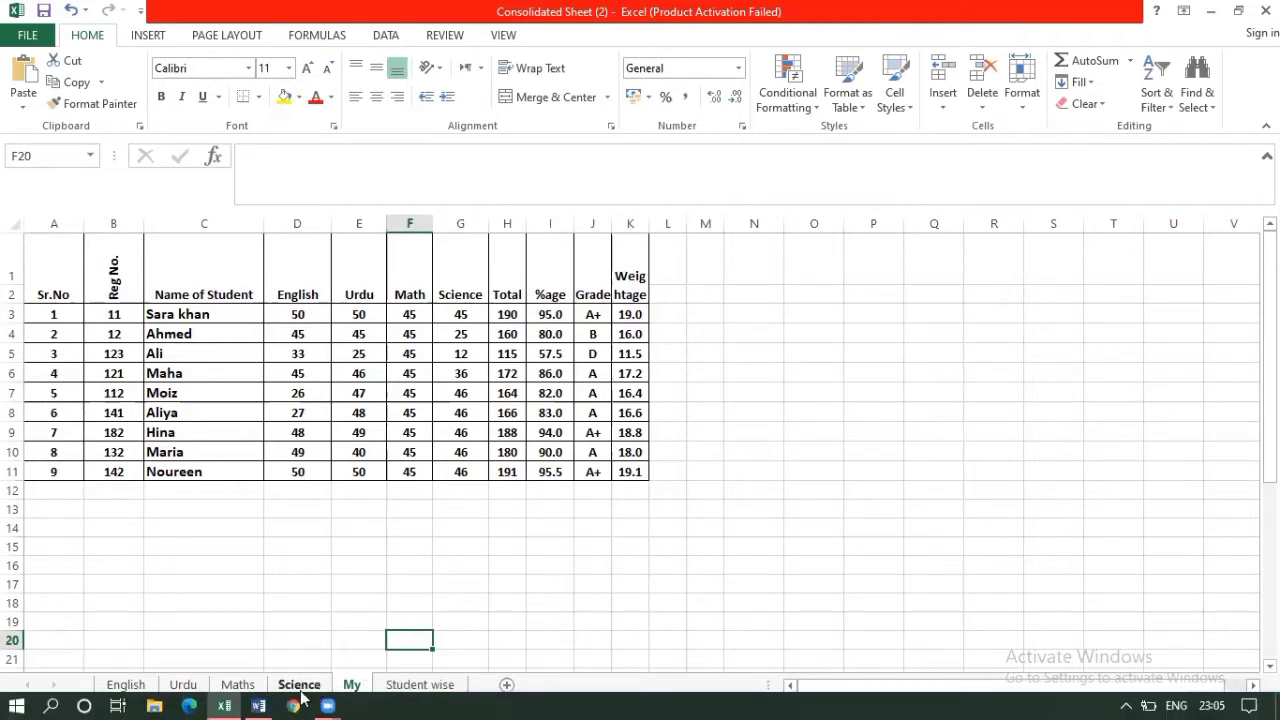
left_click(258, 706)
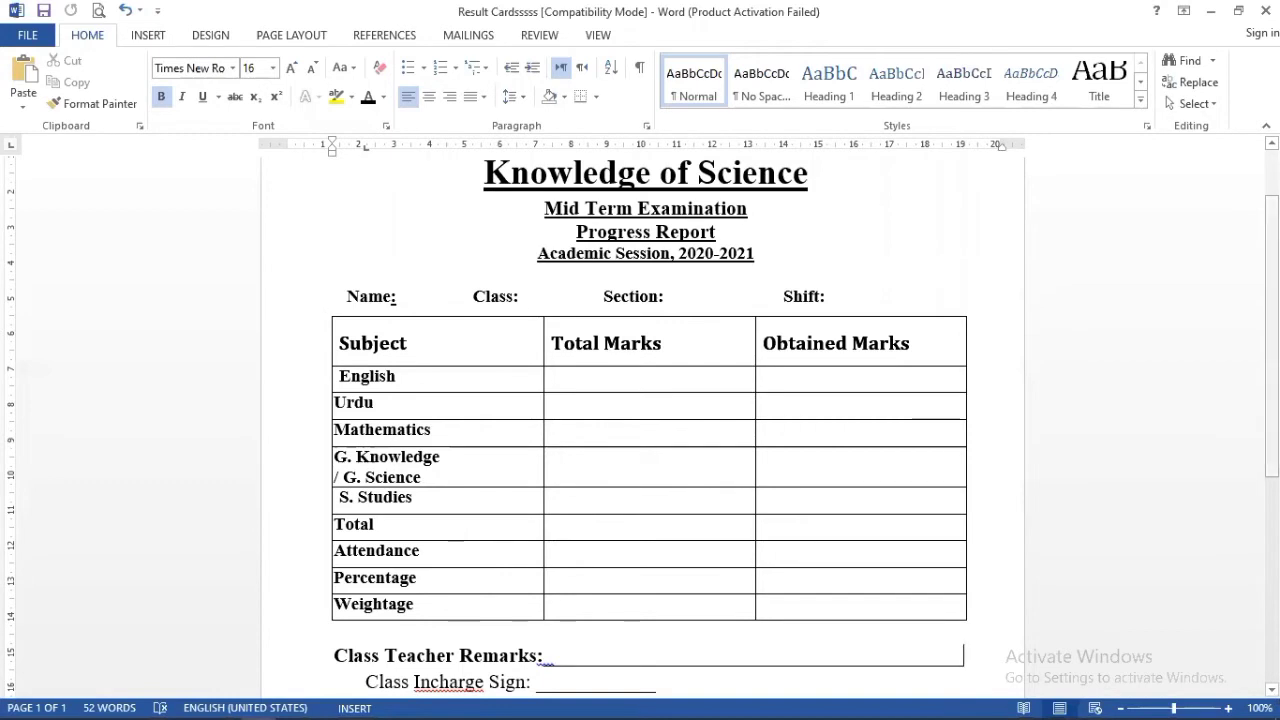
scroll(645, 420, "up", 2)
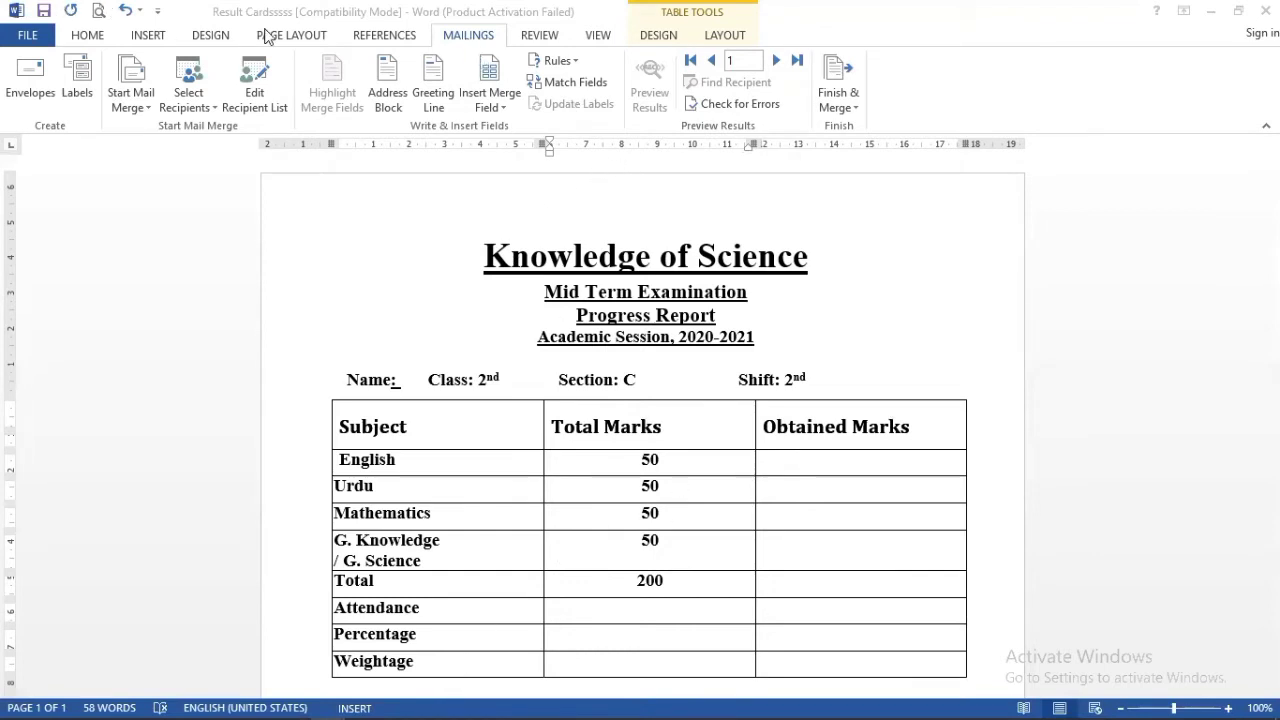
Use the existing Desktop workbook Consolidated Sheet (2) as the mail merge recipient list, choosing its My$ table with first-row column headers
left_click(467, 38)
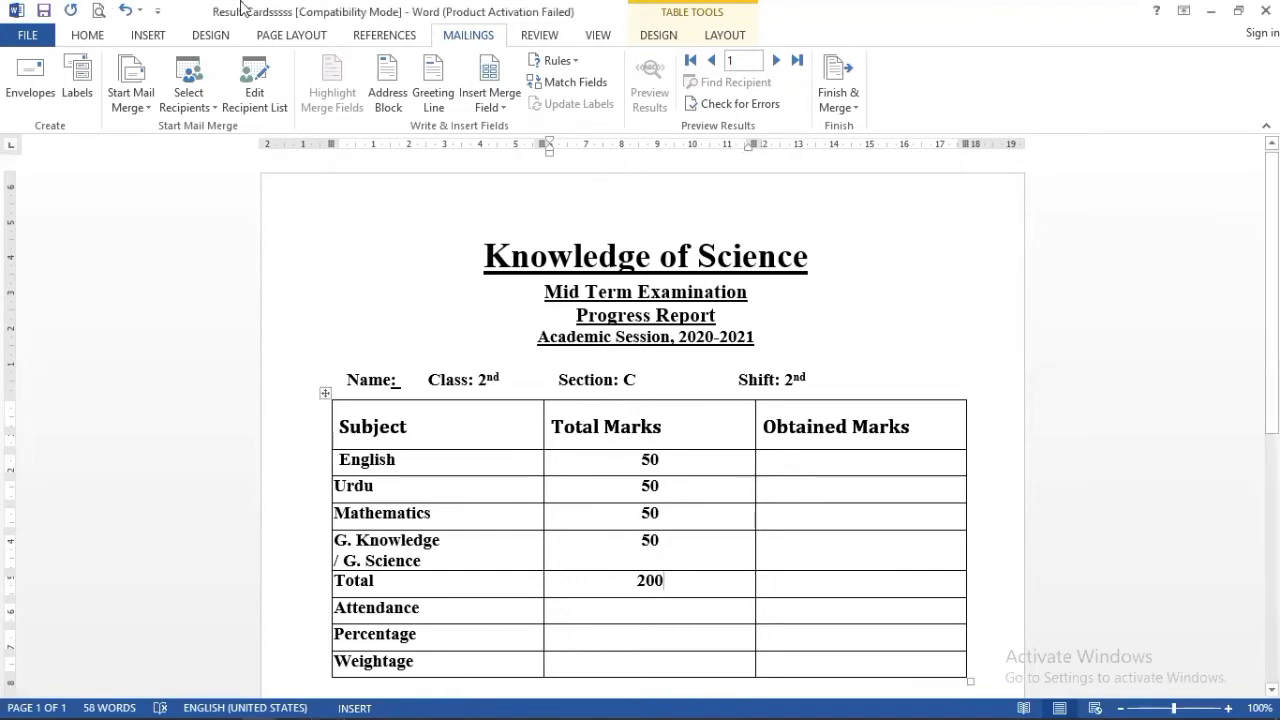
left_click(88, 36)
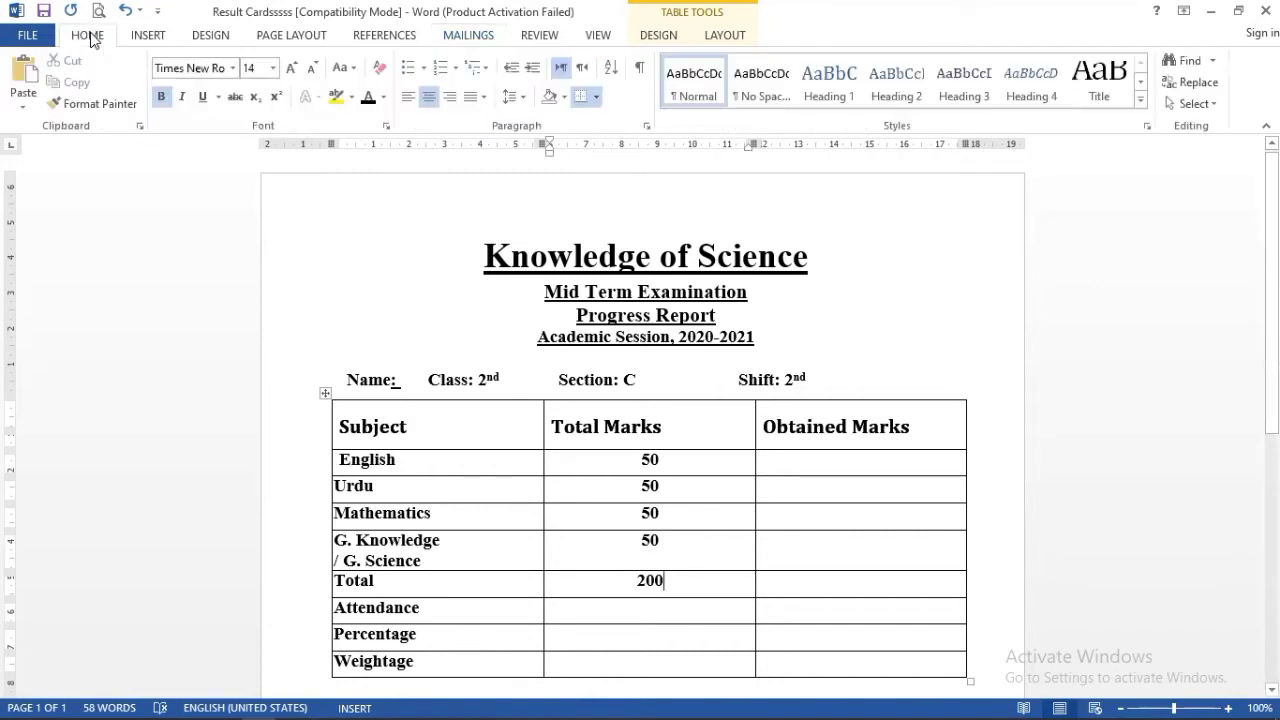
left_click(472, 36)
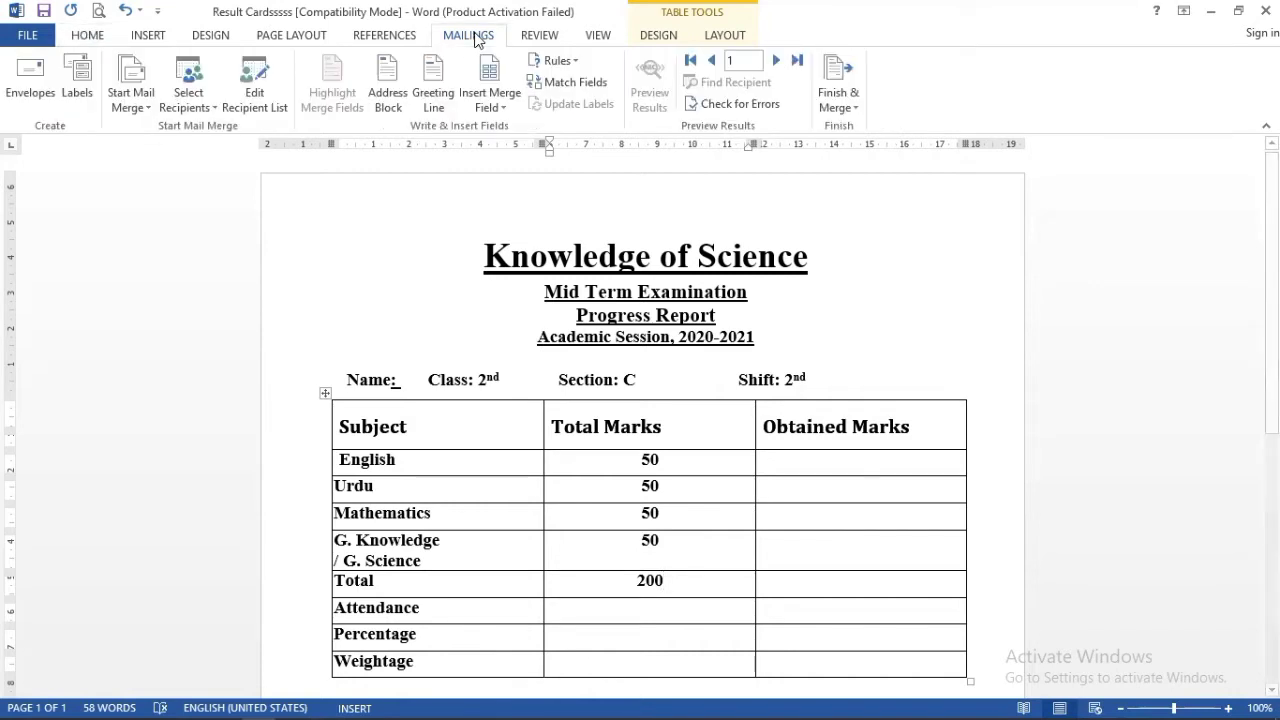
left_click(212, 108)
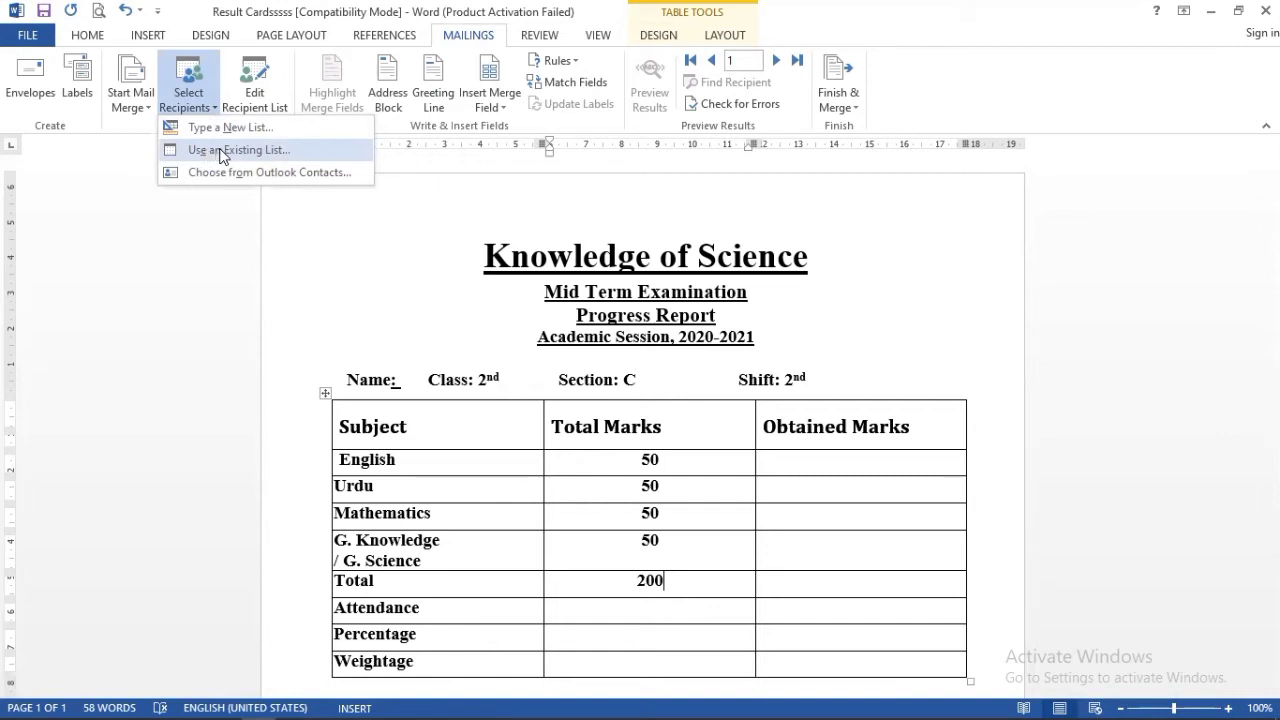
left_click(222, 152)
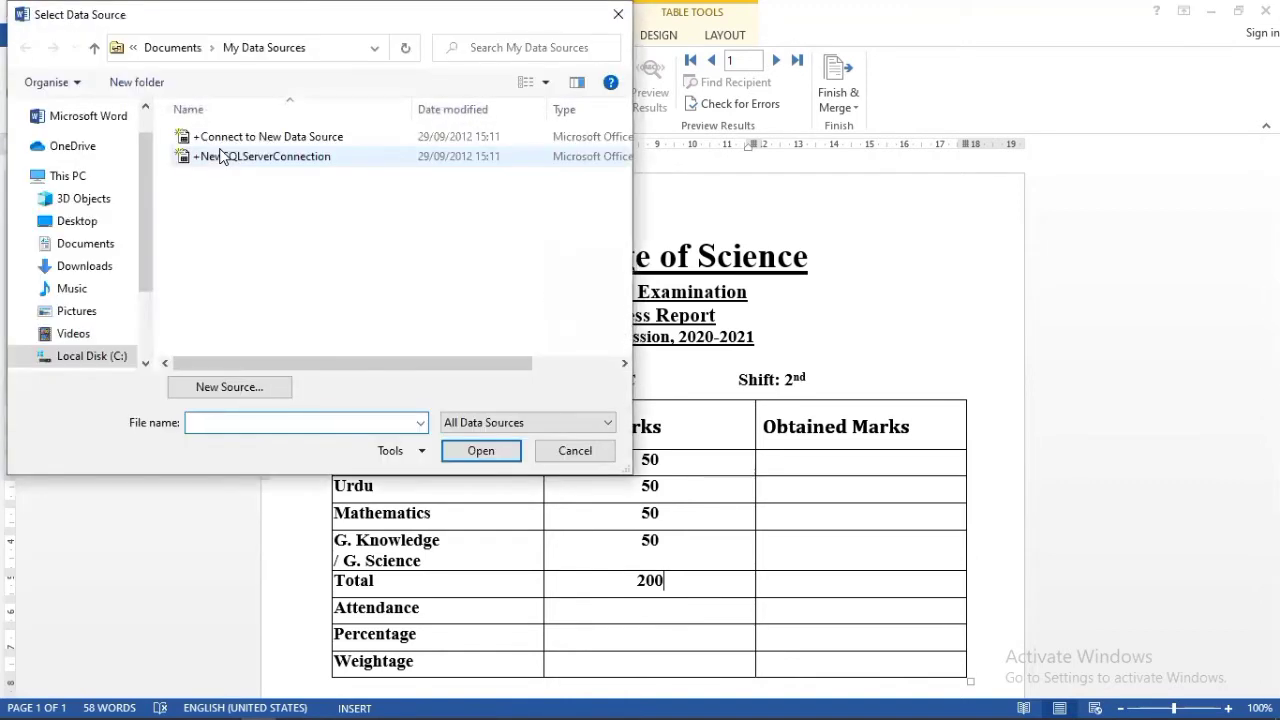
mouse_move(141, 266)
left_mouse_down()
mouse_move(142, 322)
mouse_move(141, 282)
left_mouse_up()
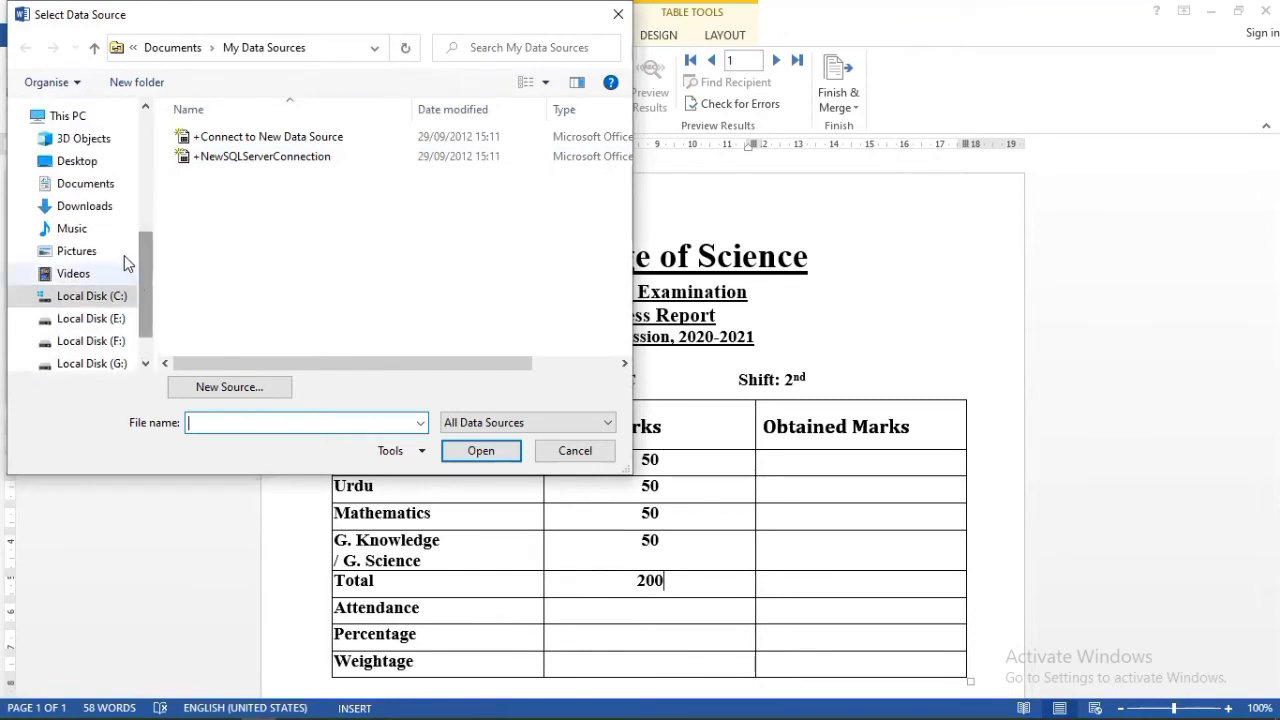
left_click(95, 163)
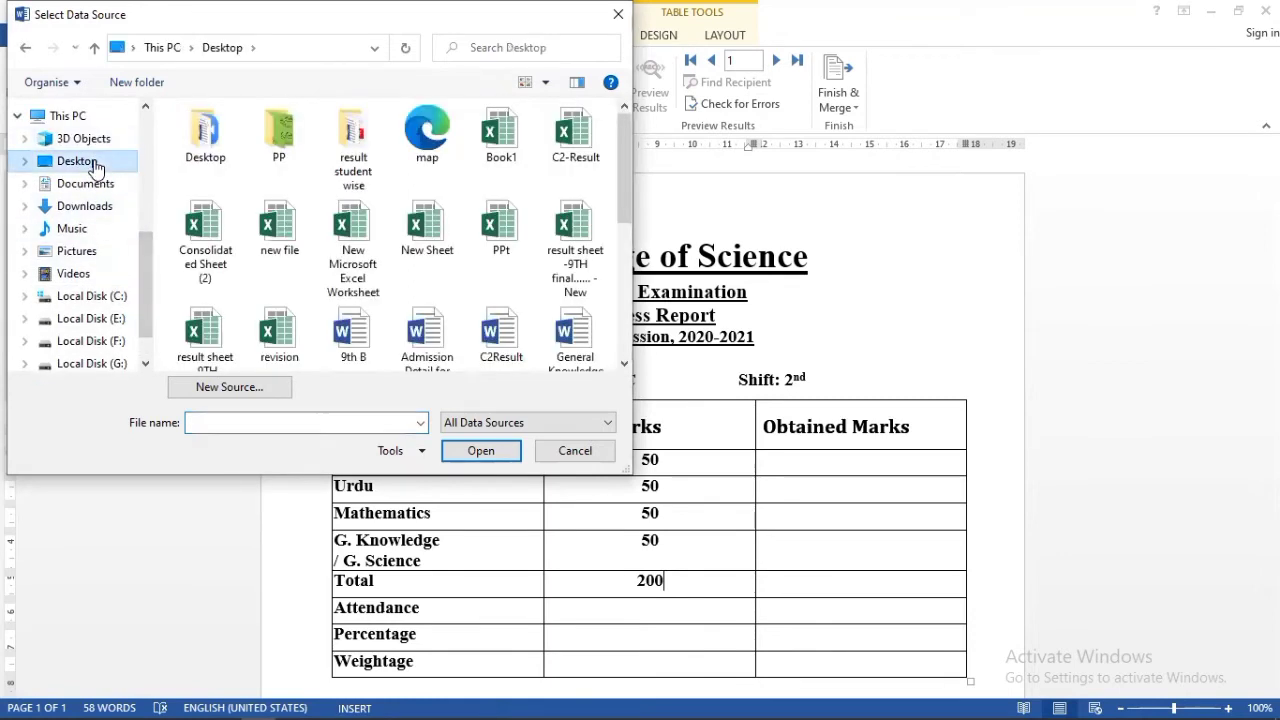
left_click(212, 236)
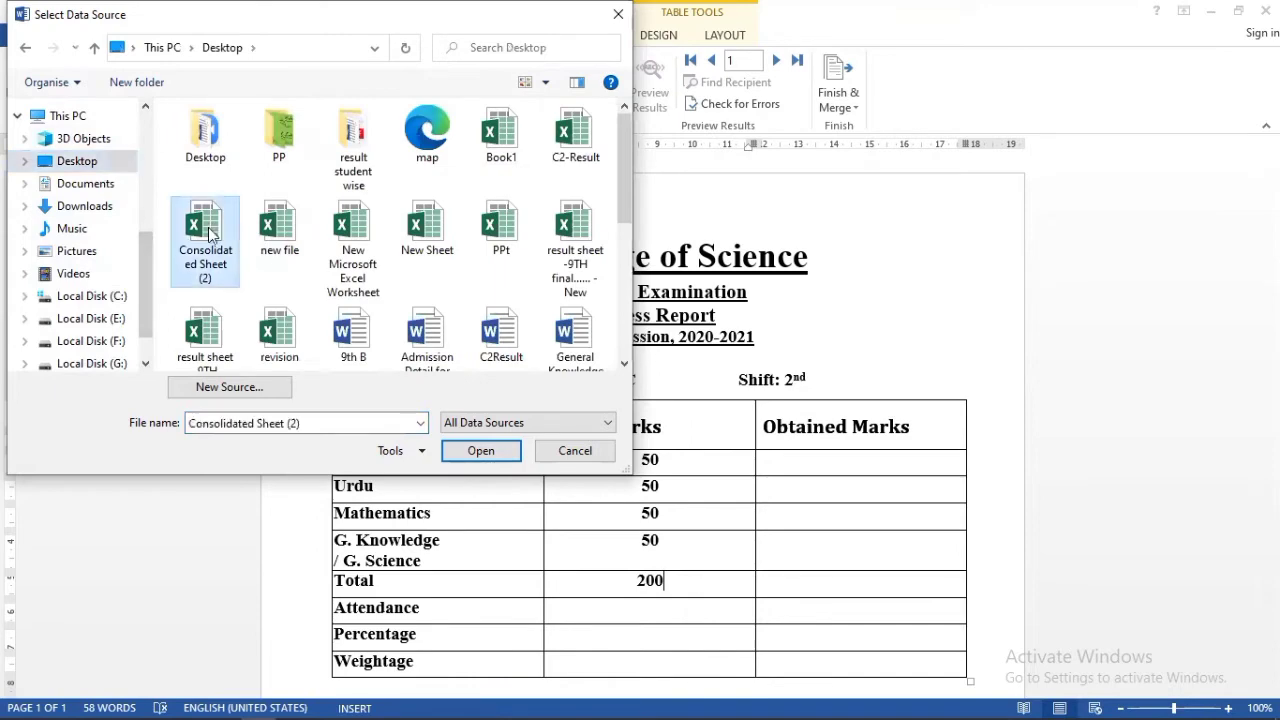
left_click(495, 448)
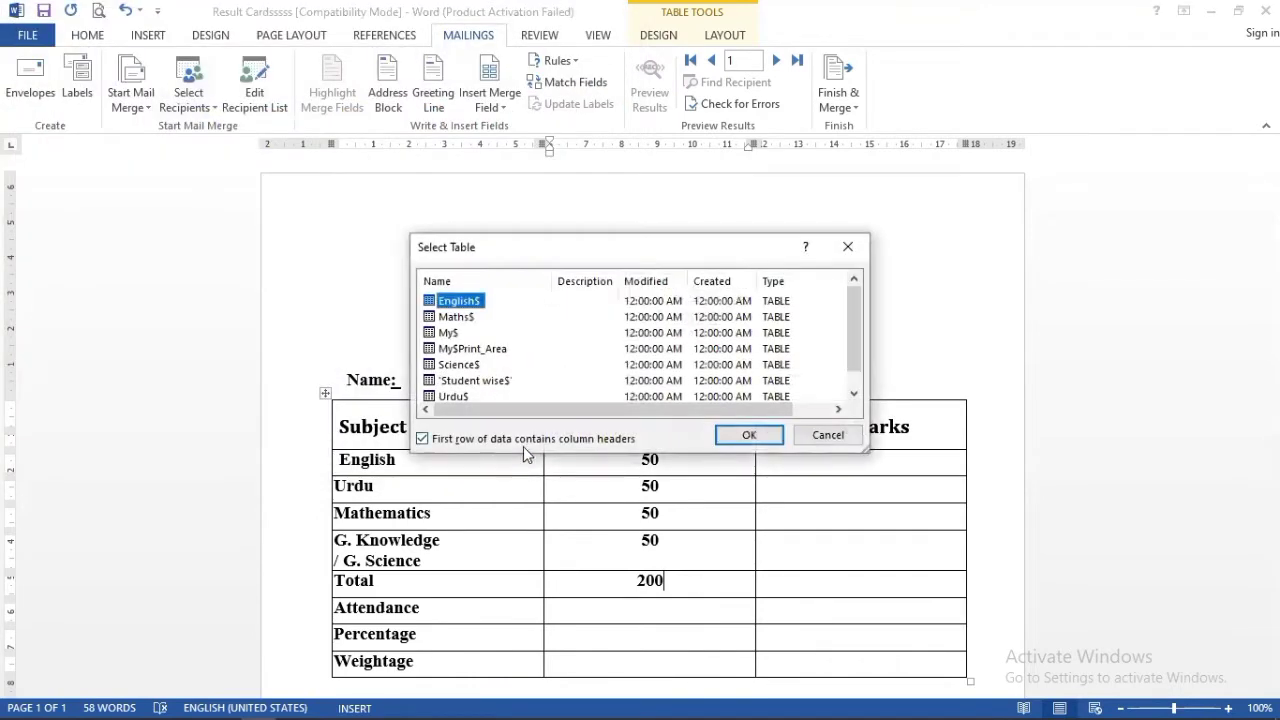
left_click(451, 333)
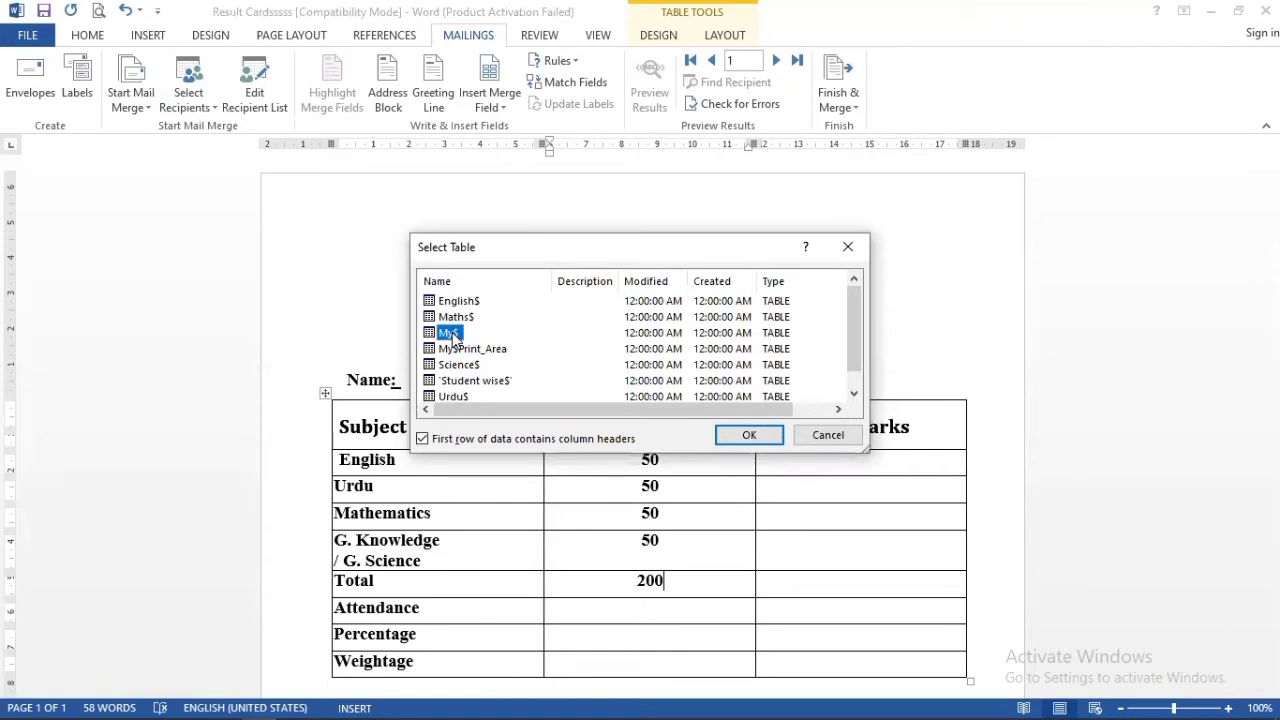
left_click(750, 436)
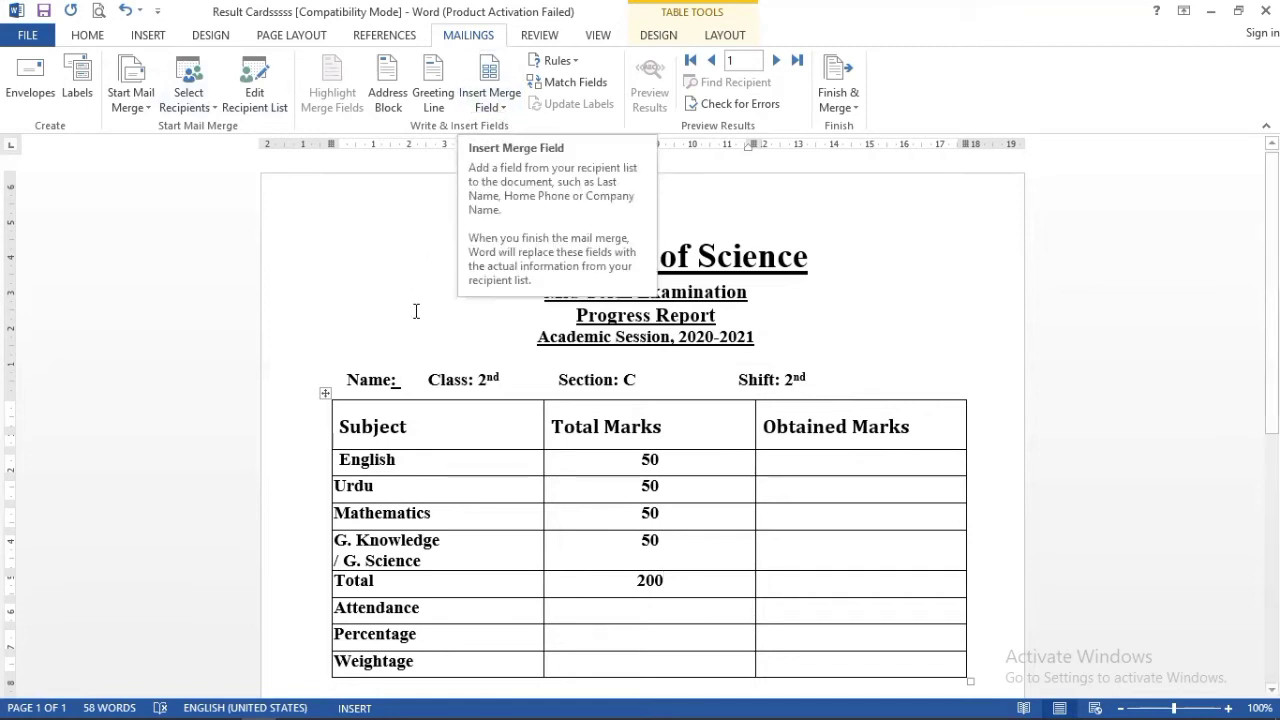
Insert the Name_of_Student merge field directly after the "Name:" label above the marks table
left_click(398, 386)
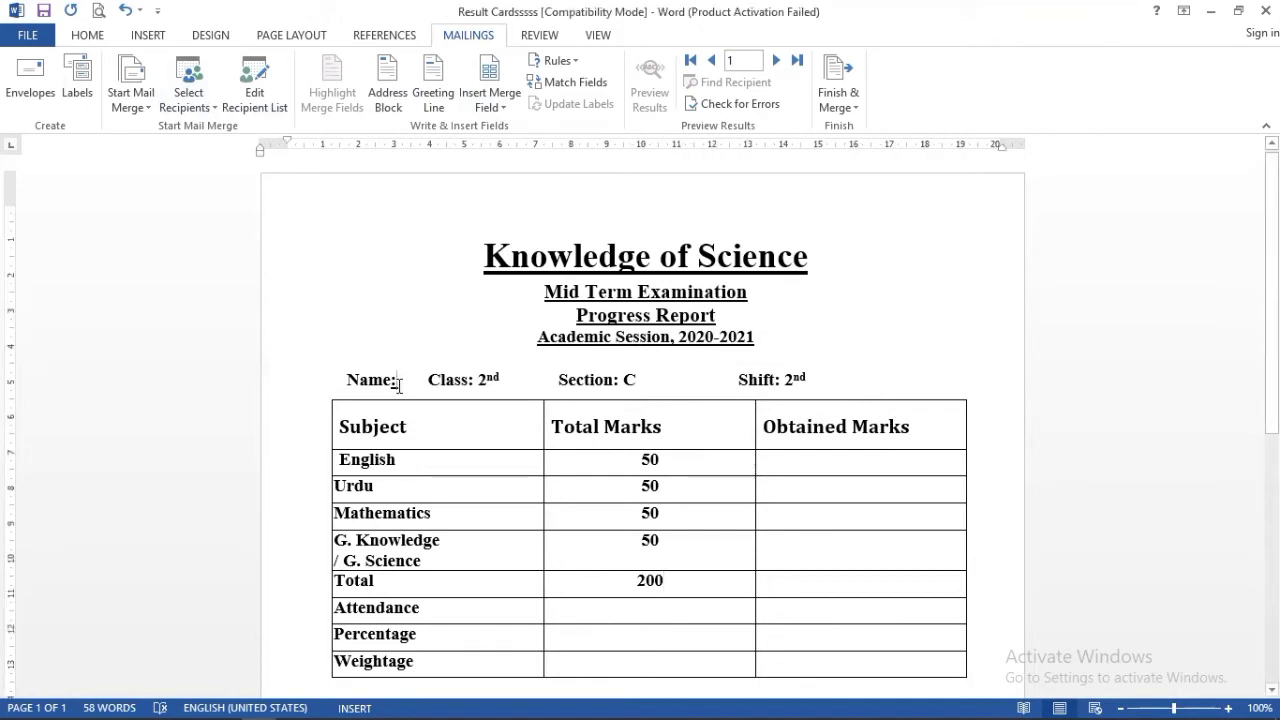
left_click(504, 108)
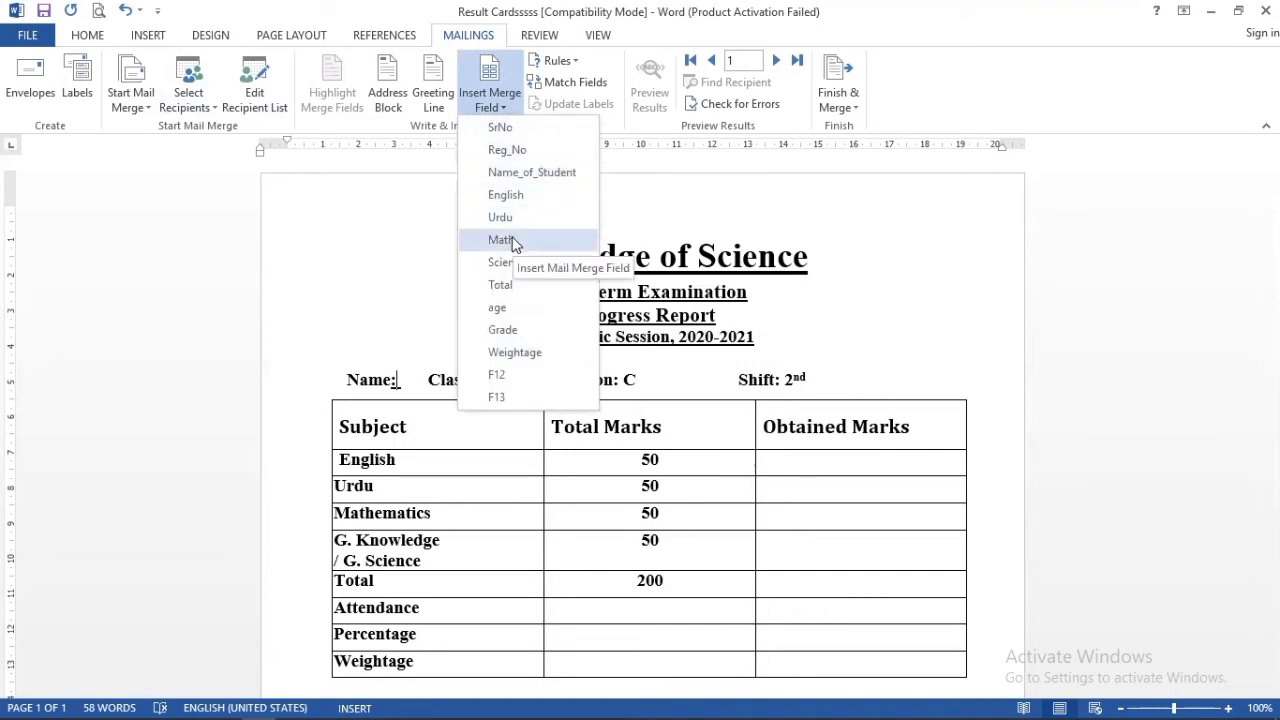
left_click(522, 174)
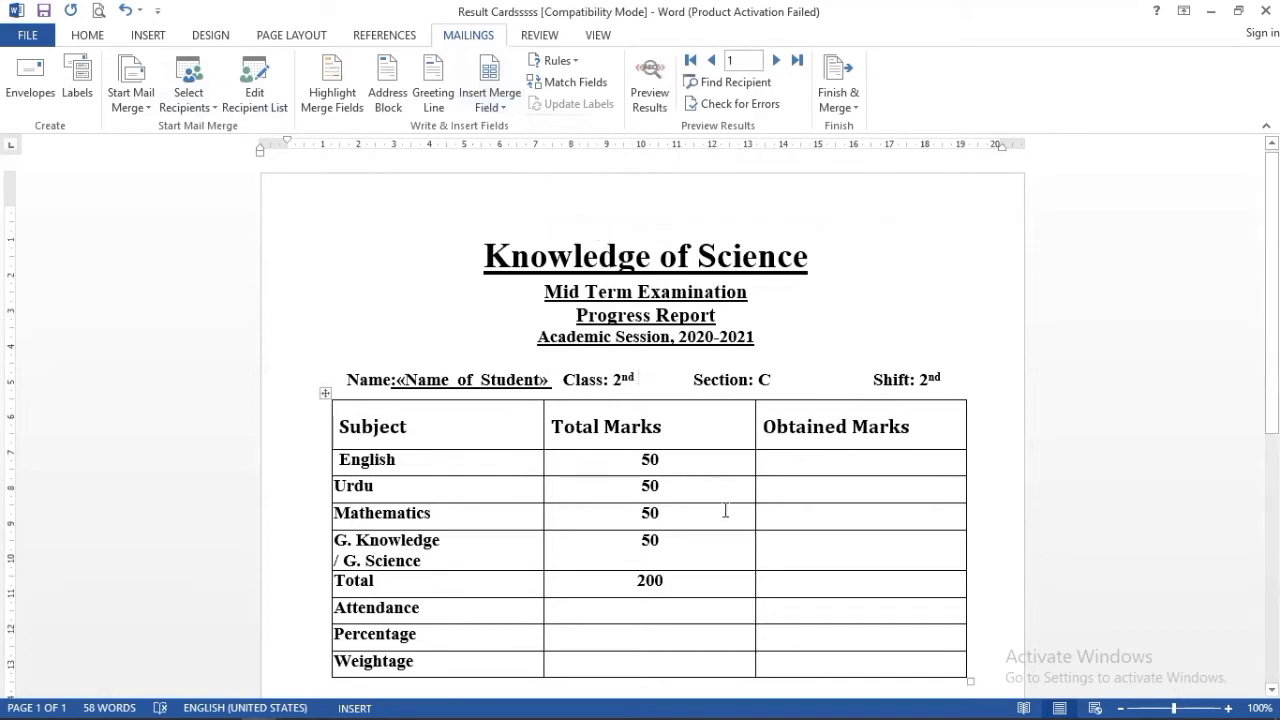
Insert the English, Urdu and Math merge fields into the Obtained Marks cells of their matching subject rows
left_click(812, 461)
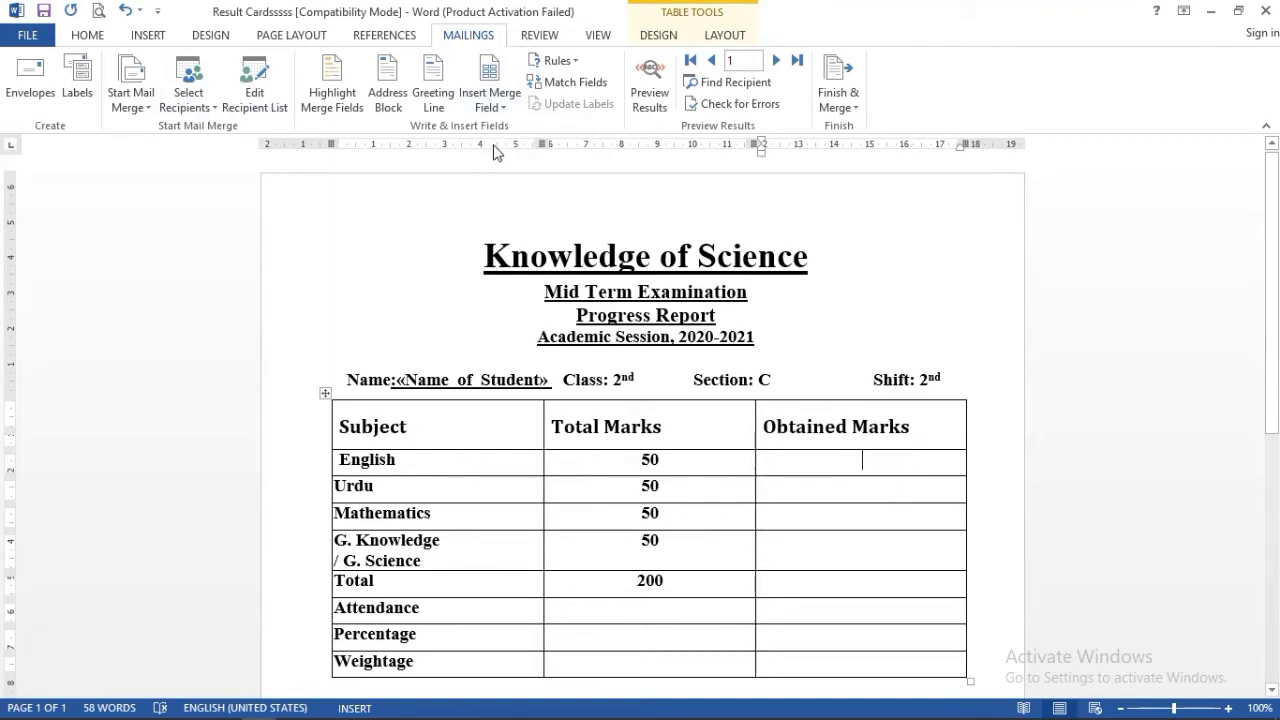
left_click(500, 108)
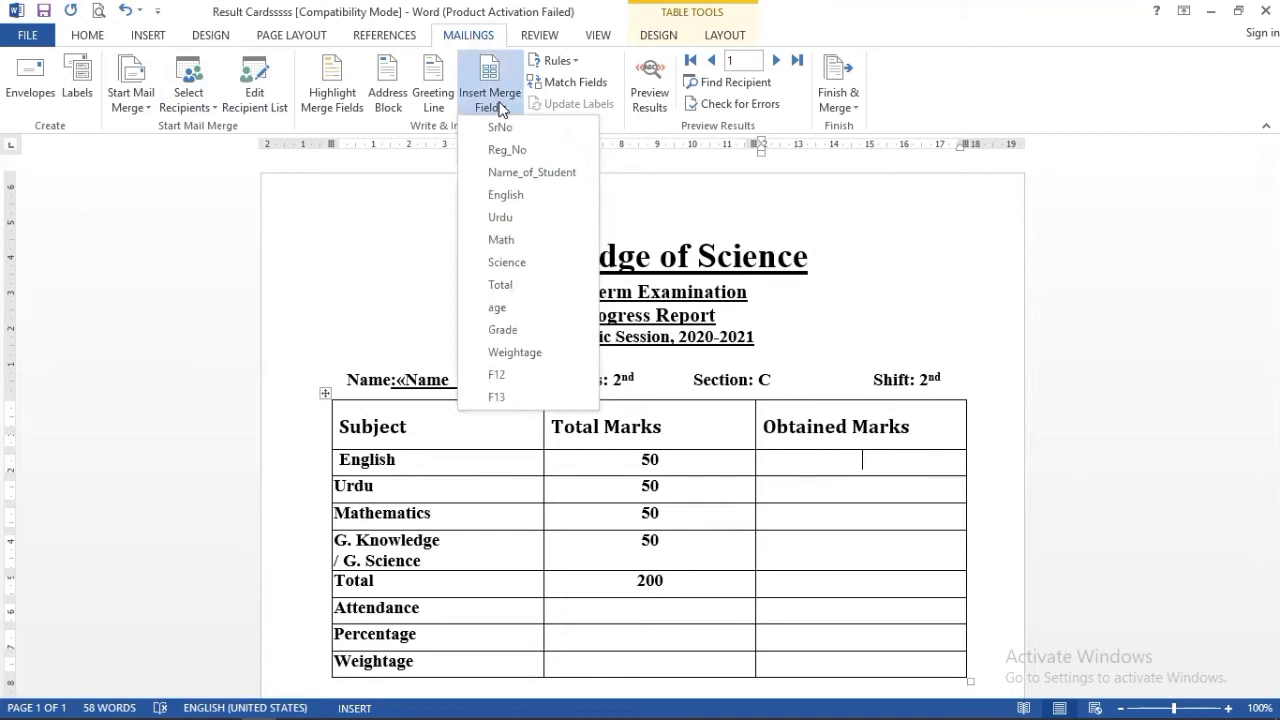
left_click(512, 197)
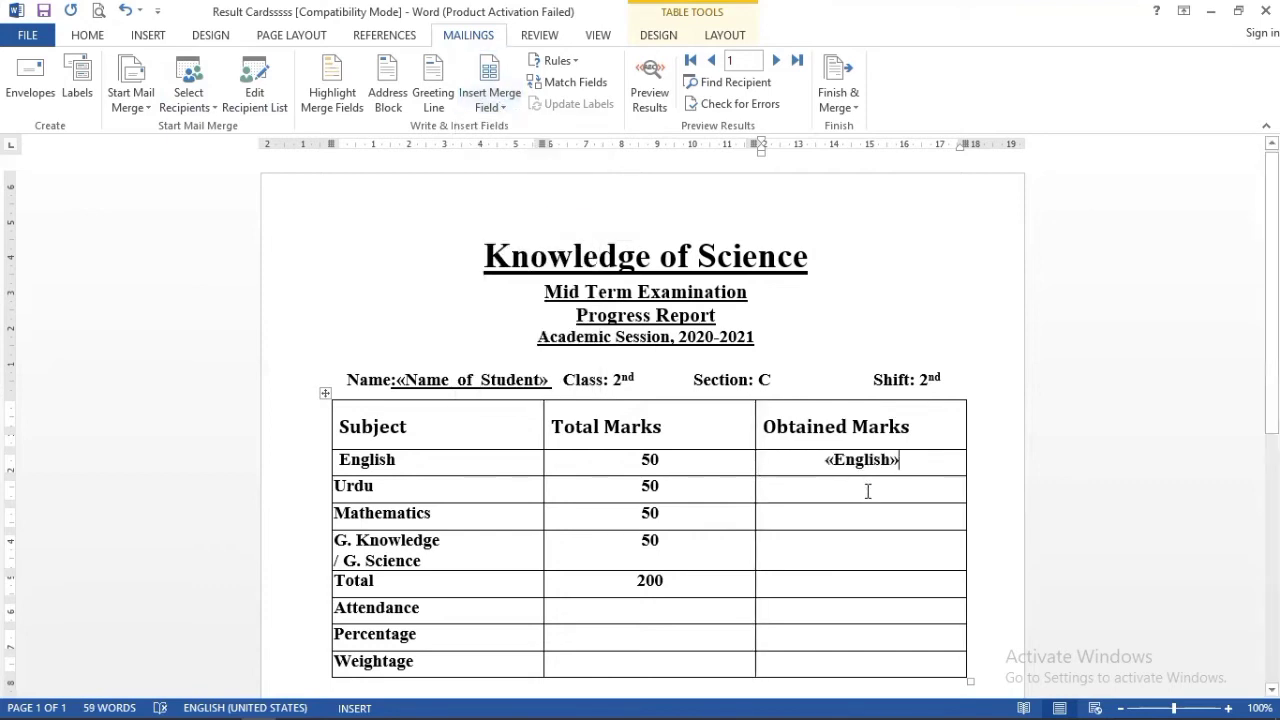
left_click(506, 103)
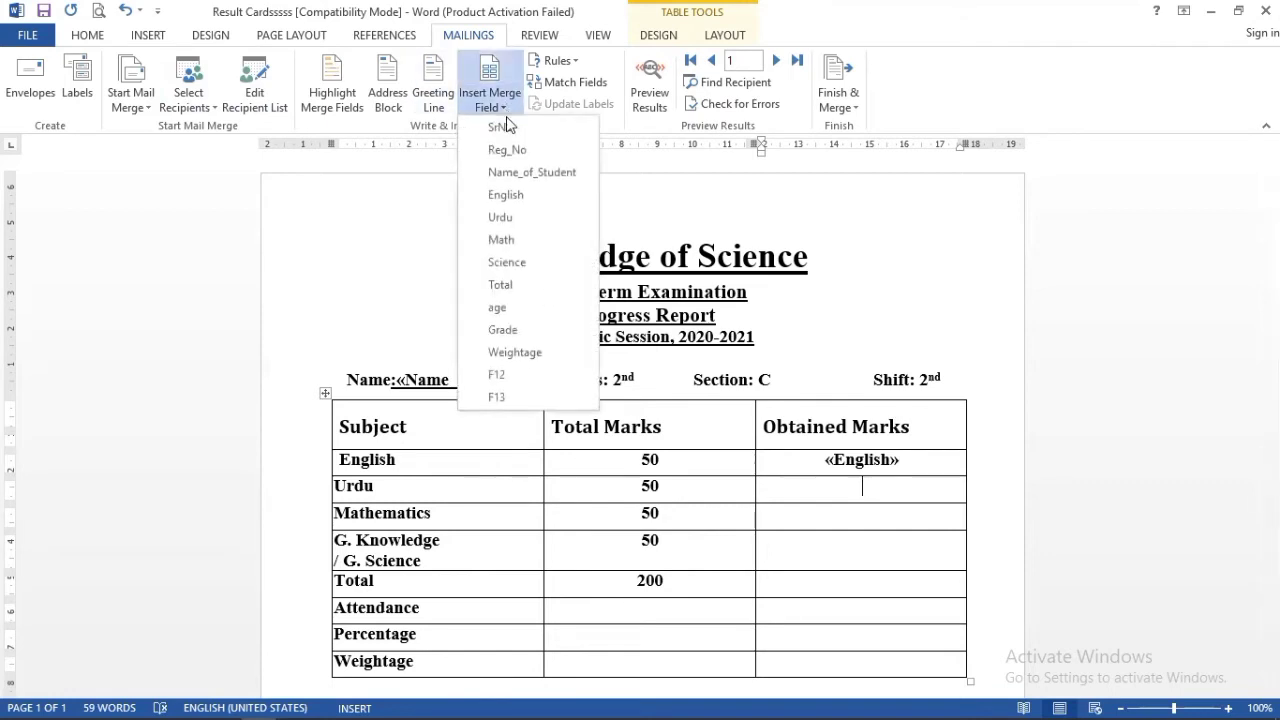
left_click(512, 217)
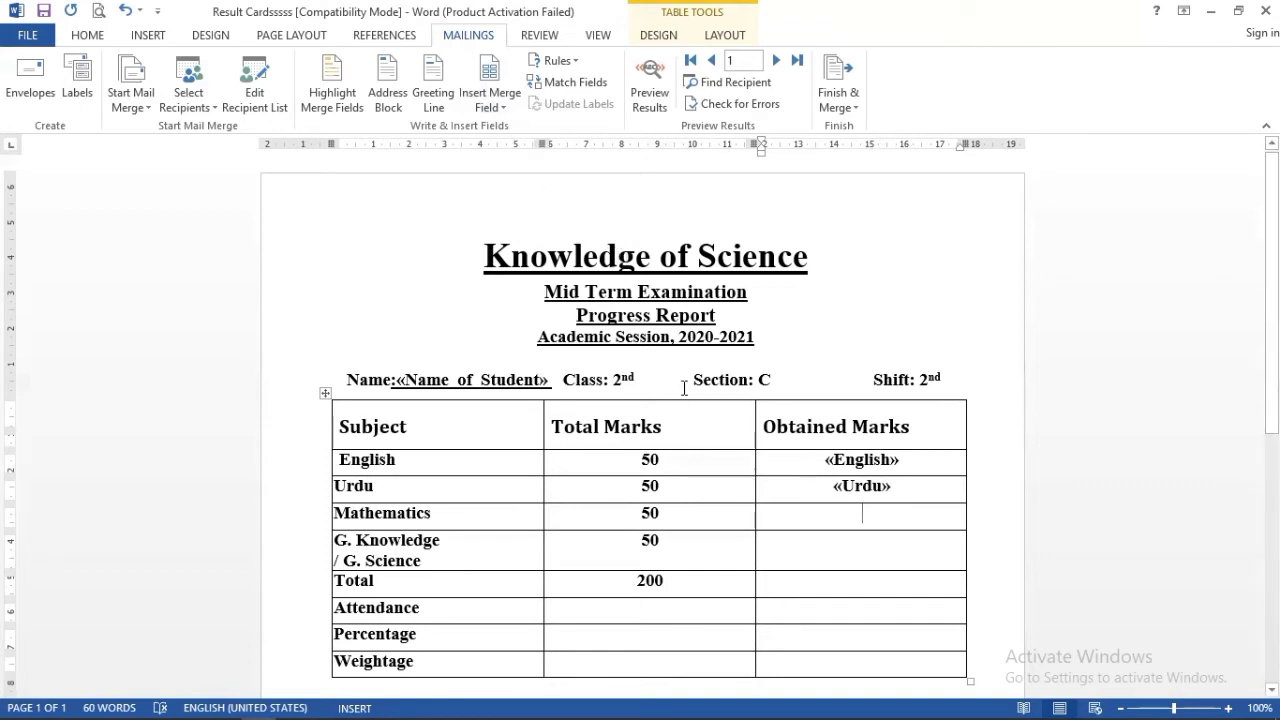
left_click(504, 106)
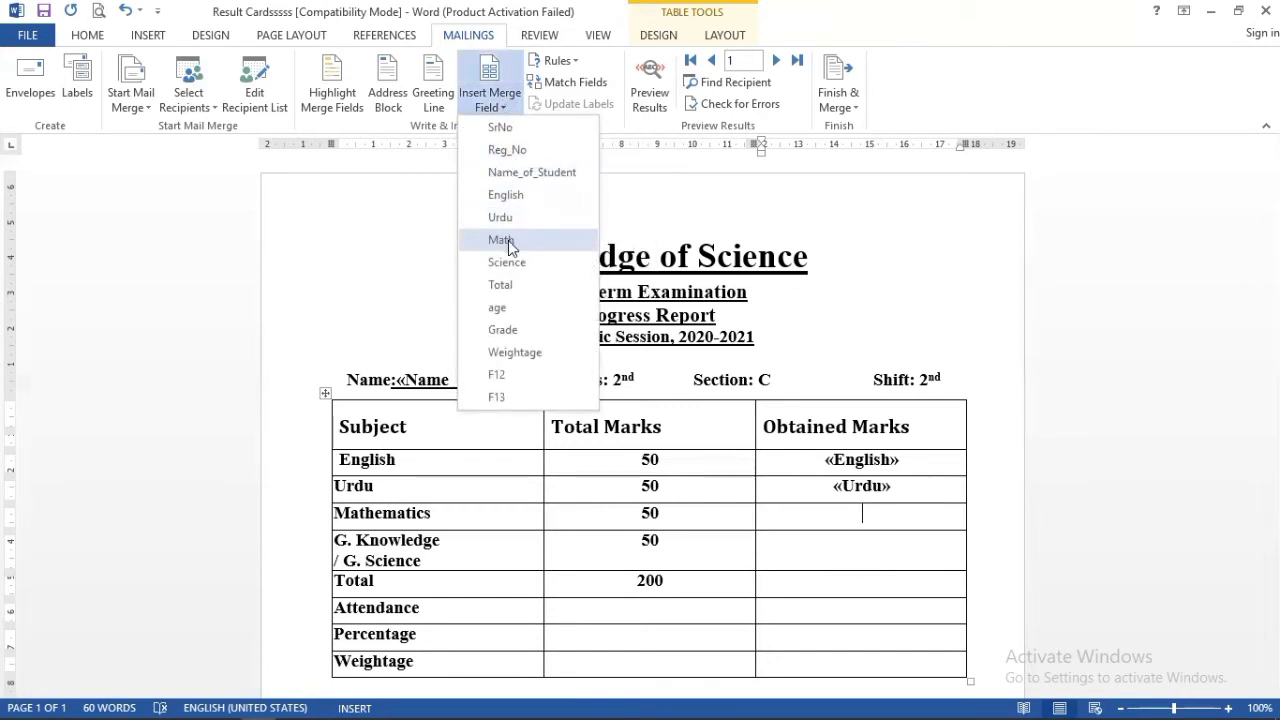
left_click(502, 240)
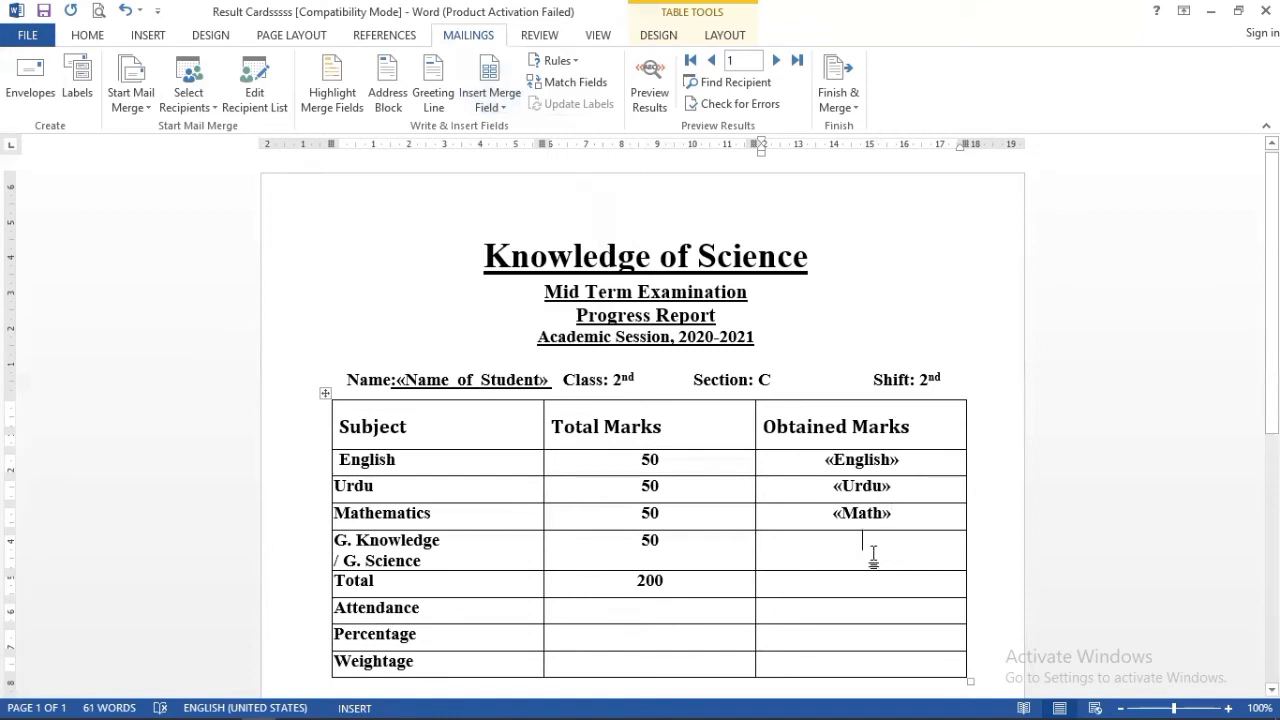
Insert the Science and Total merge fields into the Obtained Marks cells of the G. Knowledge / G. Science and Total rows
left_click(510, 105)
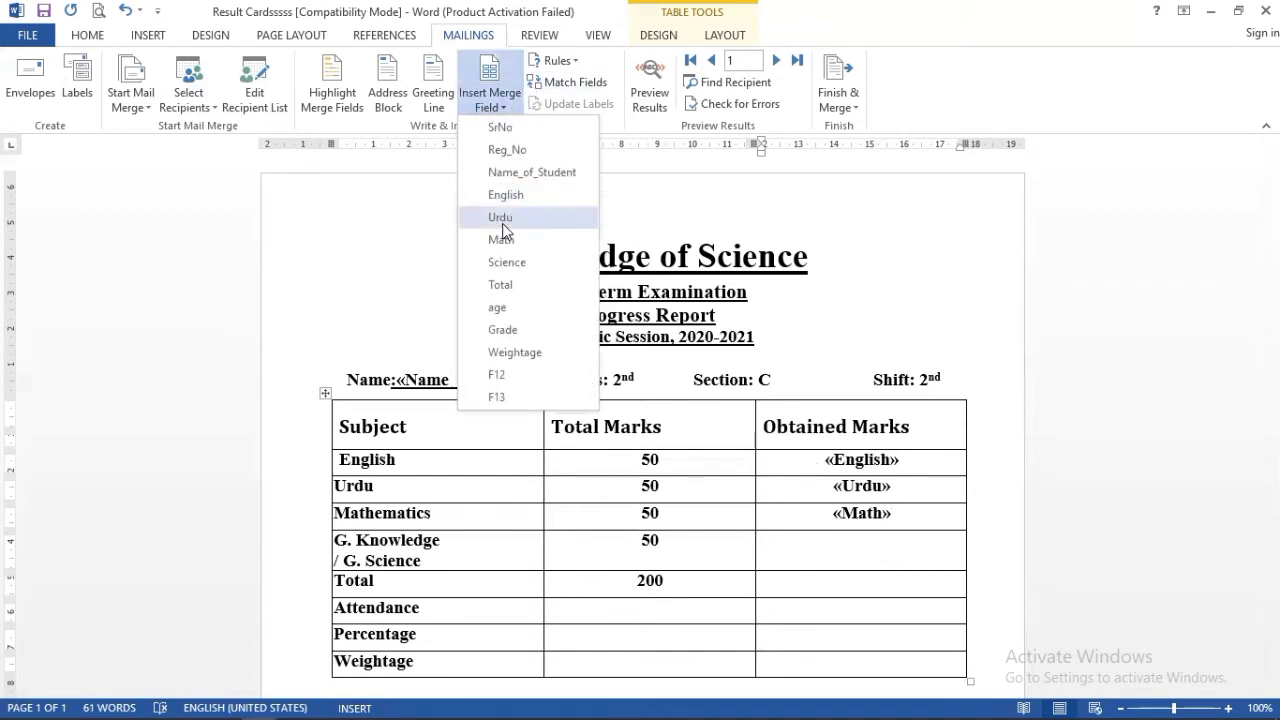
left_click(506, 262)
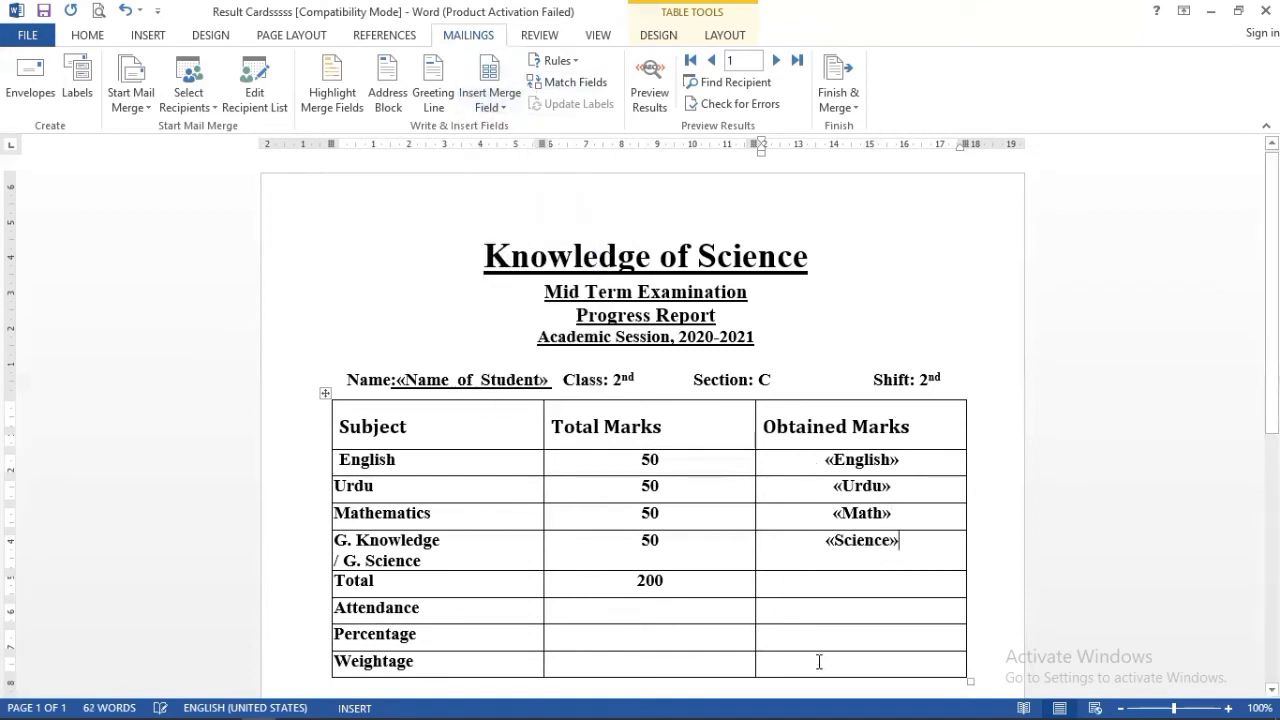
left_click(500, 106)
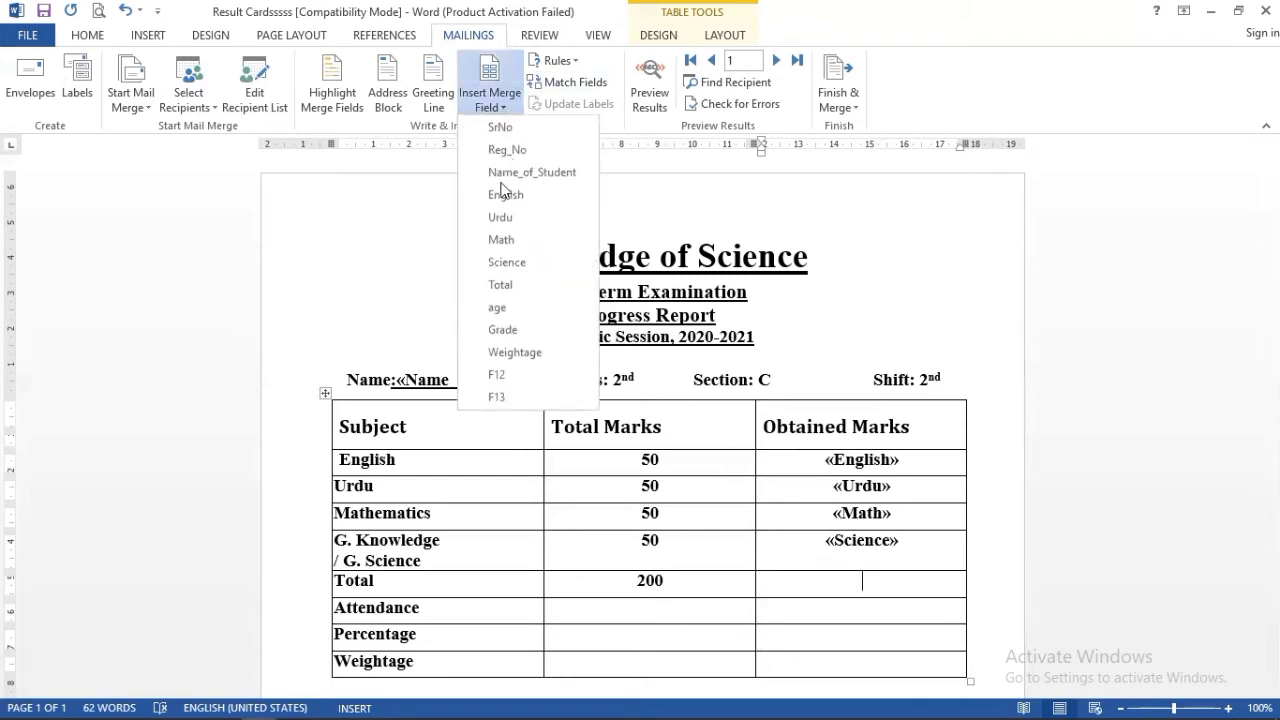
left_click(506, 283)
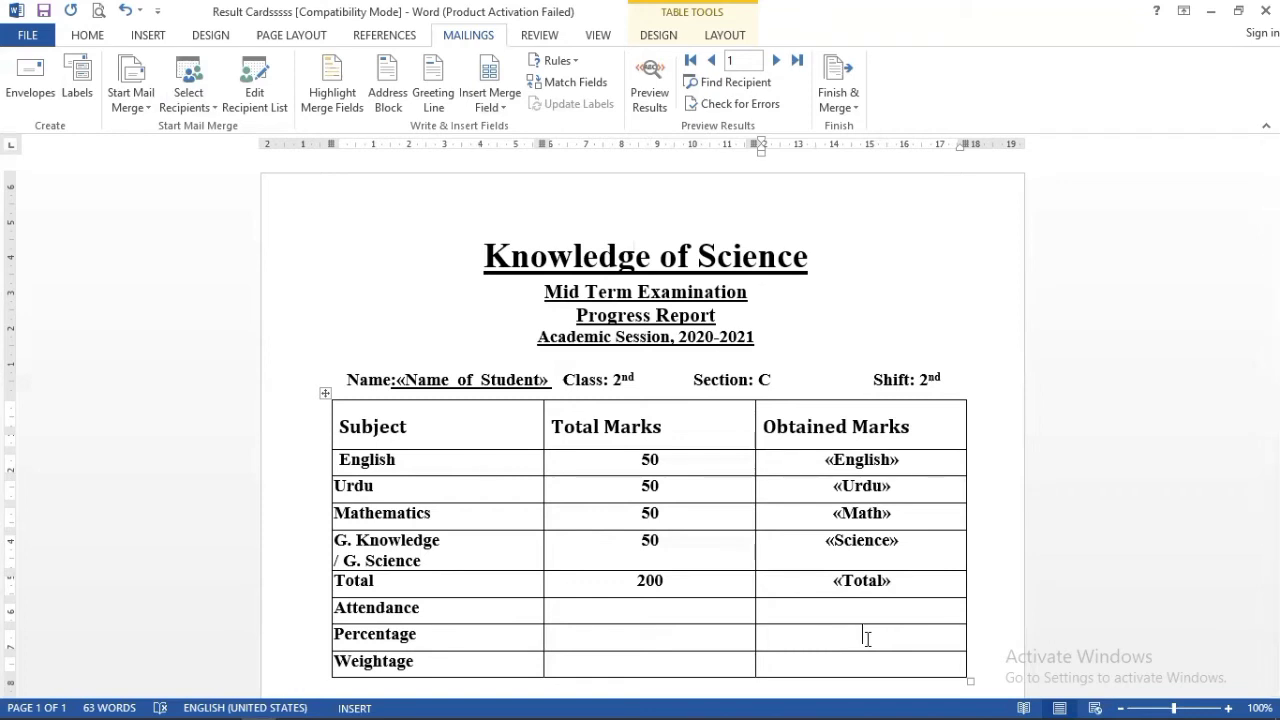
Insert the age merge field in the Percentage row and the Weightage merge field in the Weightage row, under Obtained Marks
mouse_move(394, 700)
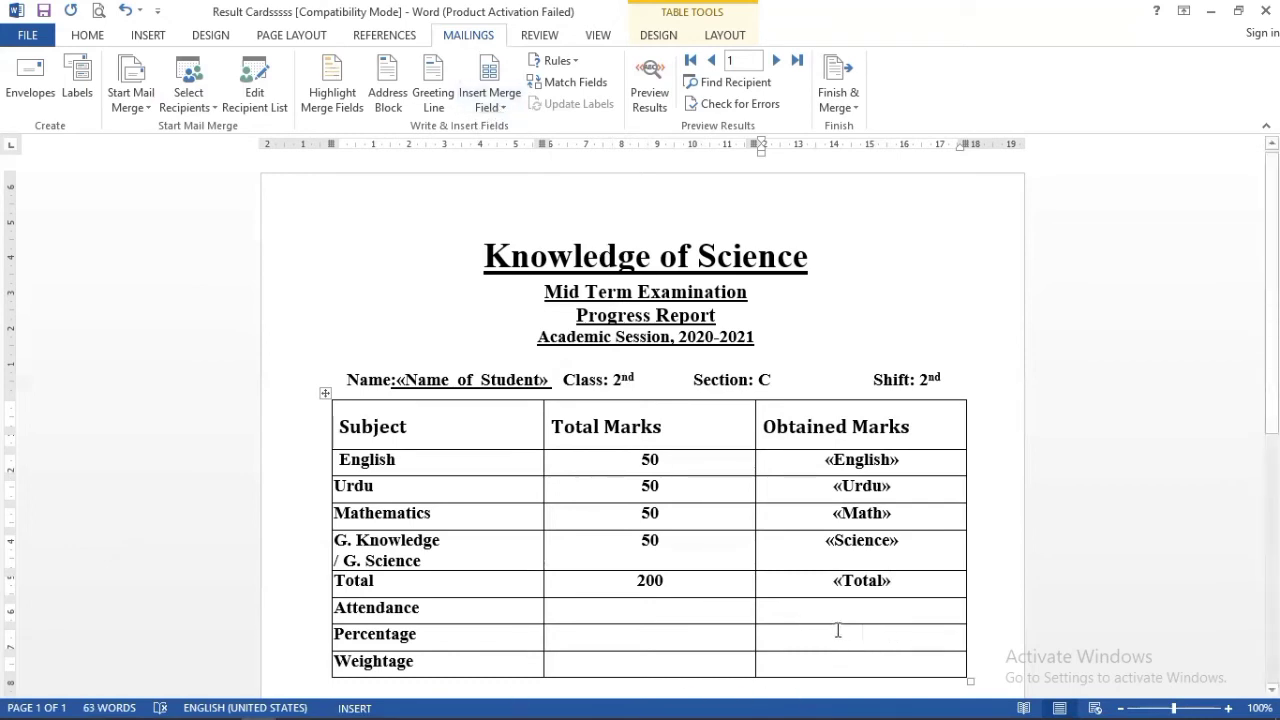
left_click(500, 106)
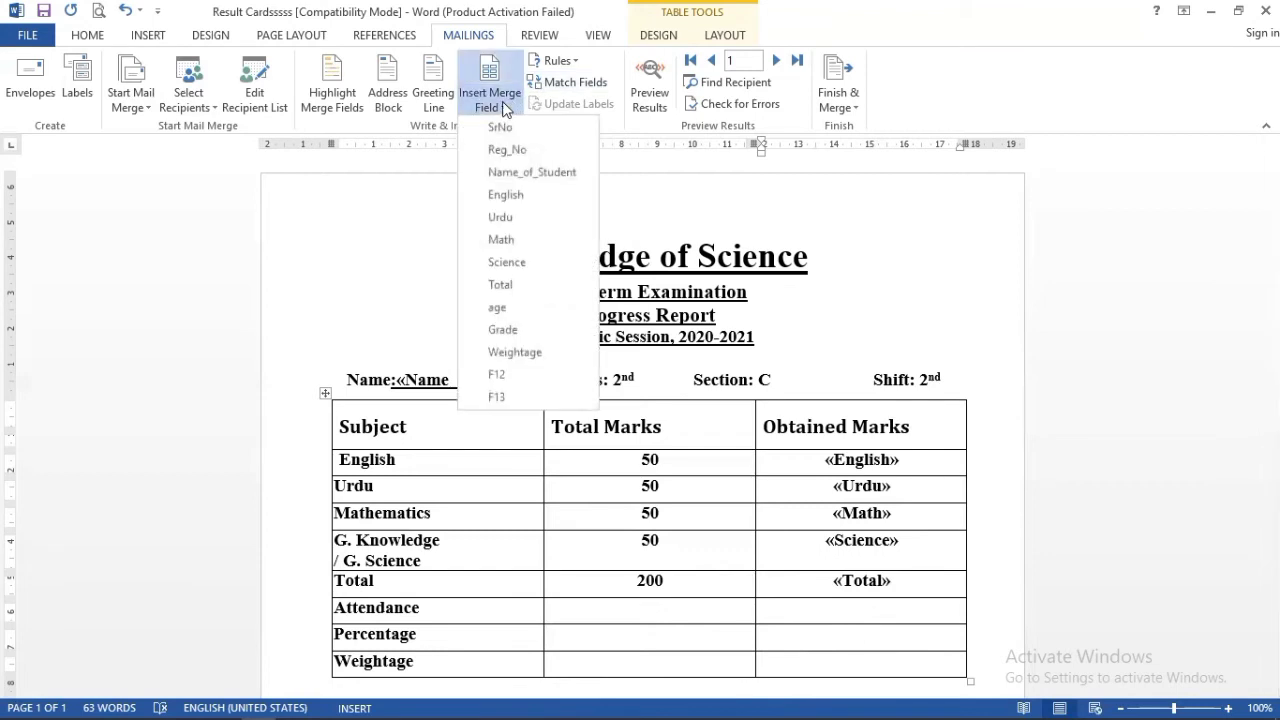
left_click(505, 310)
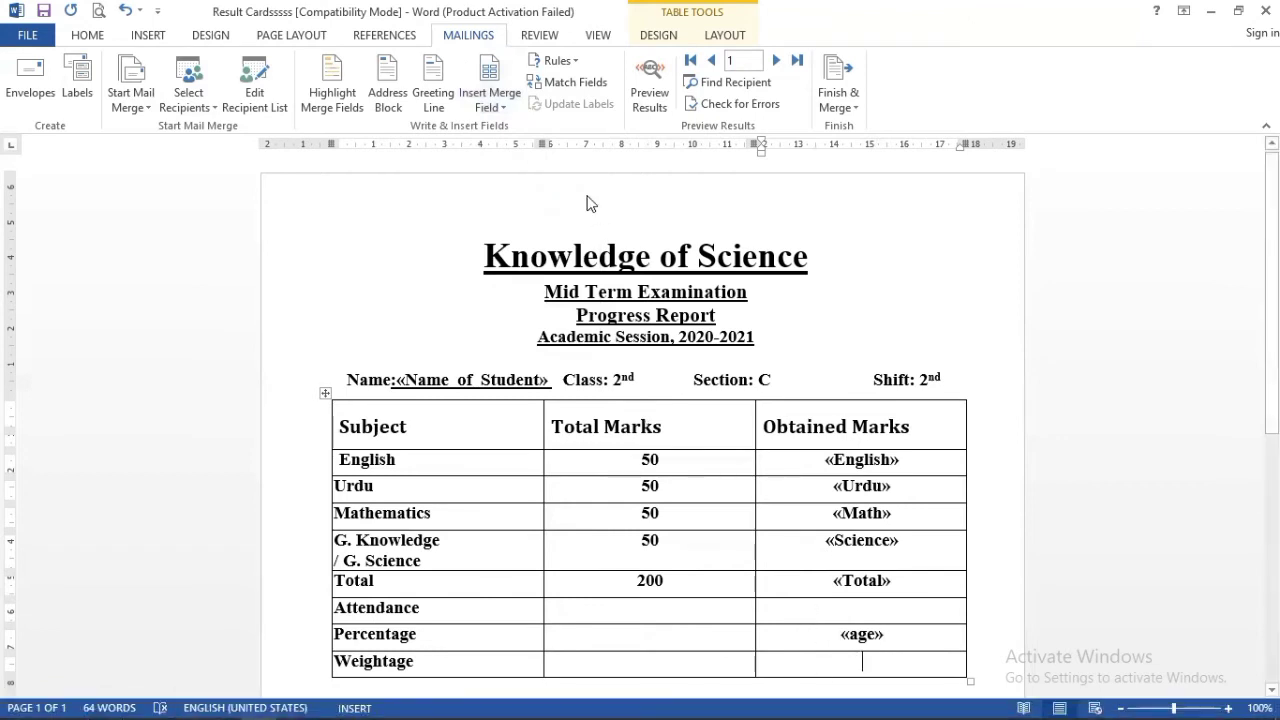
left_click(505, 107)
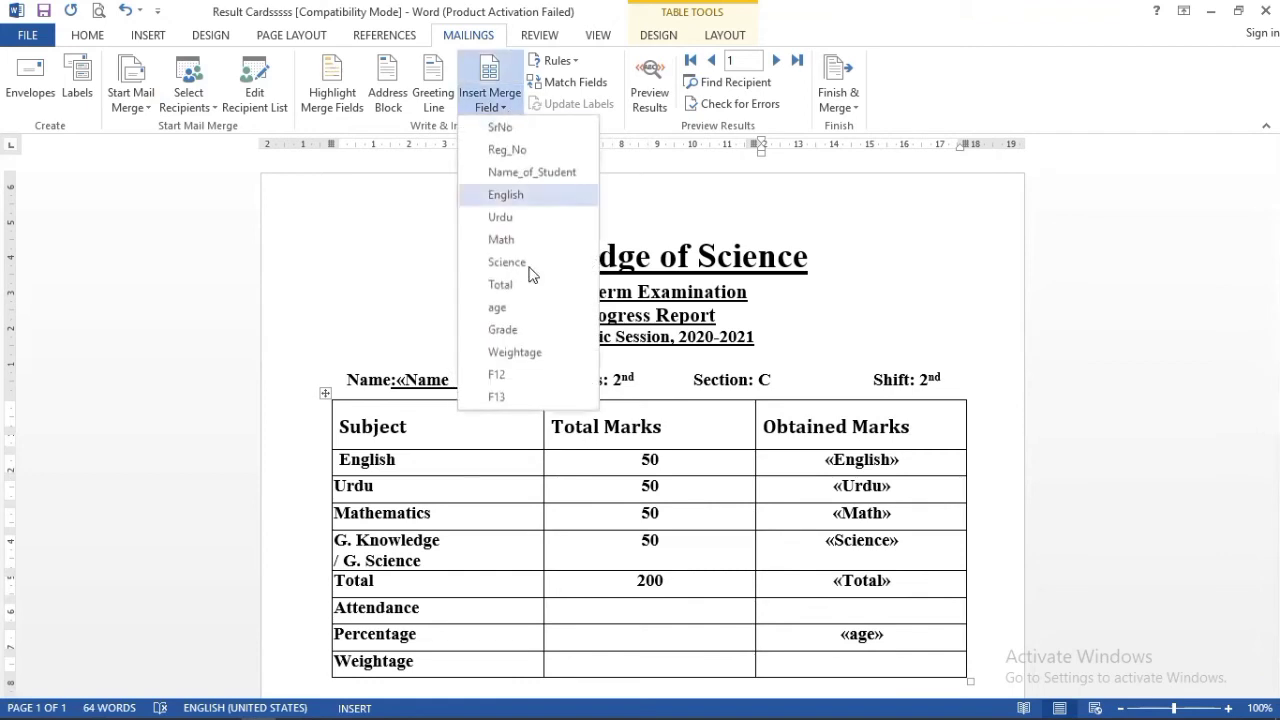
left_click(515, 353)
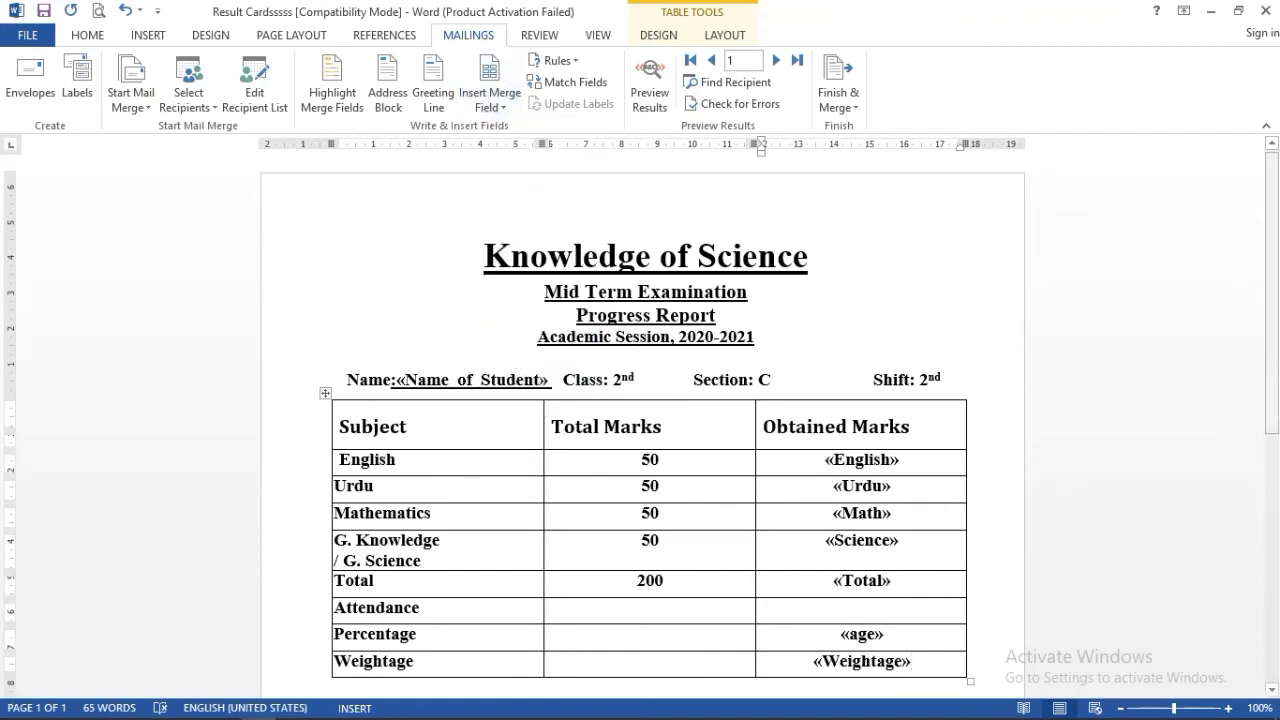
Finish the mail merge by generating editable individual result cards for all records in a new document
scroll(1272, 400, "down", 3)
scroll(640, 420, "down", 1)
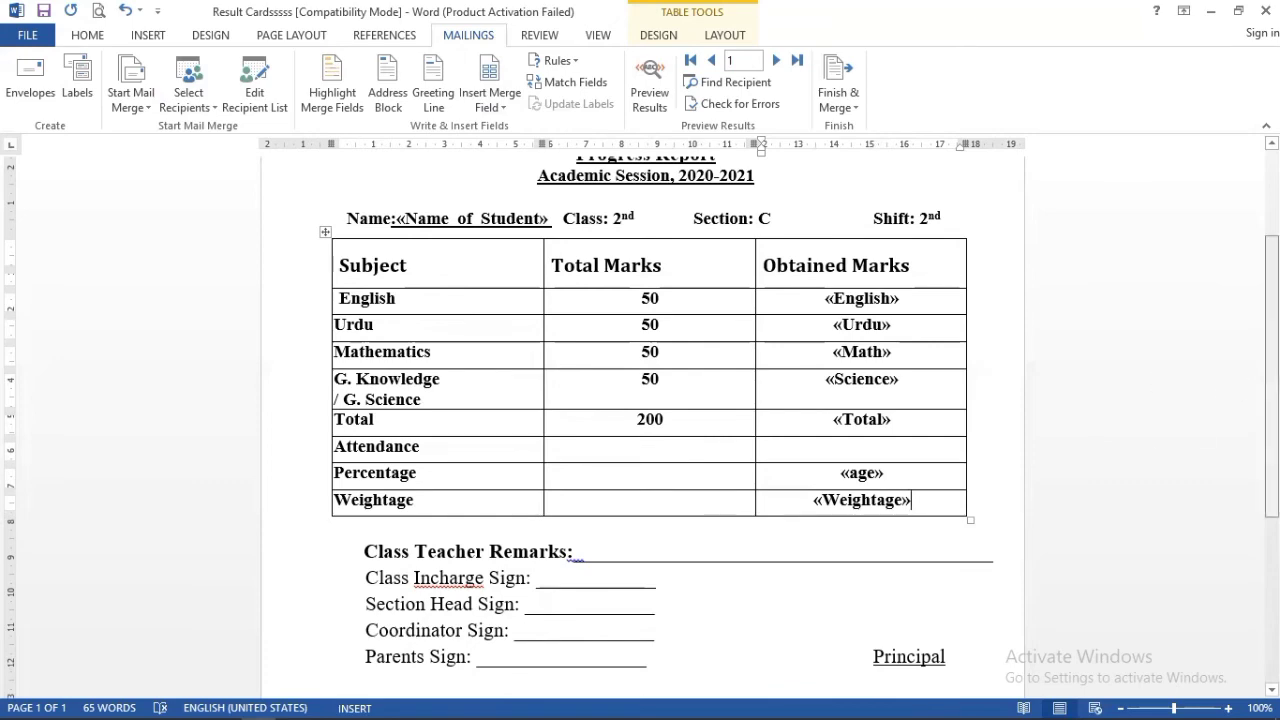
scroll(640, 427, "up", 2)
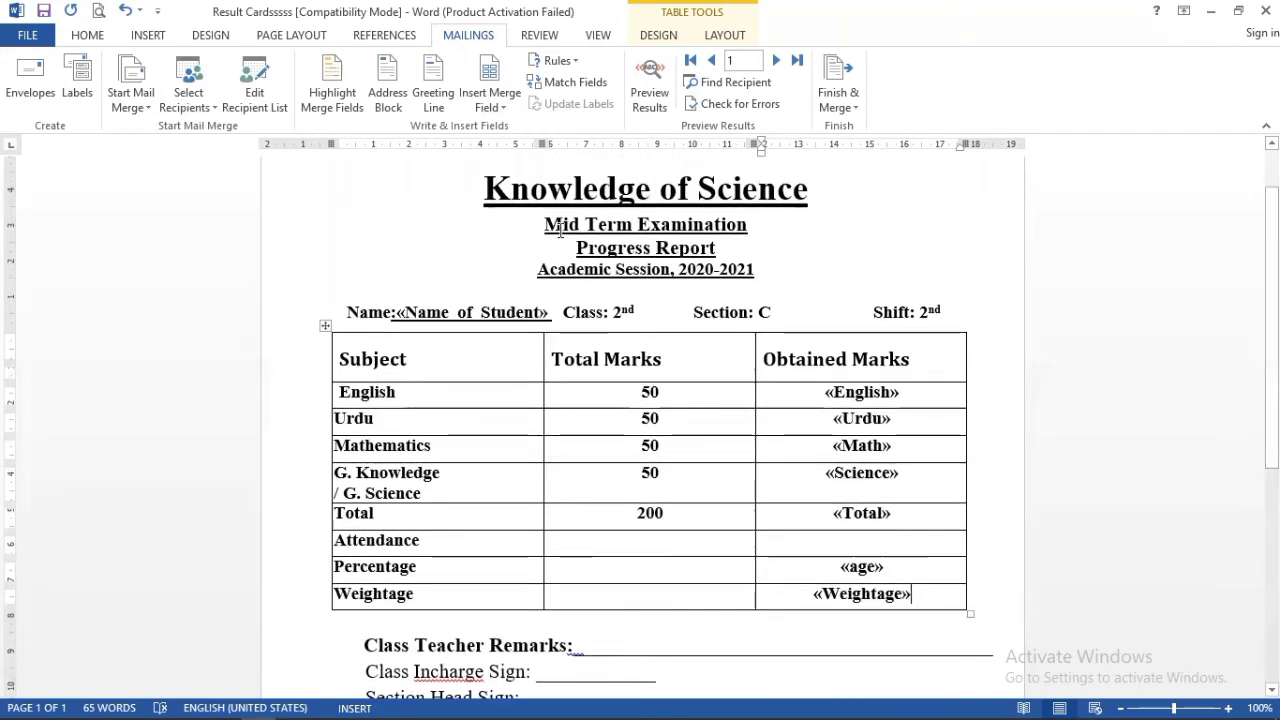
left_click(851, 110)
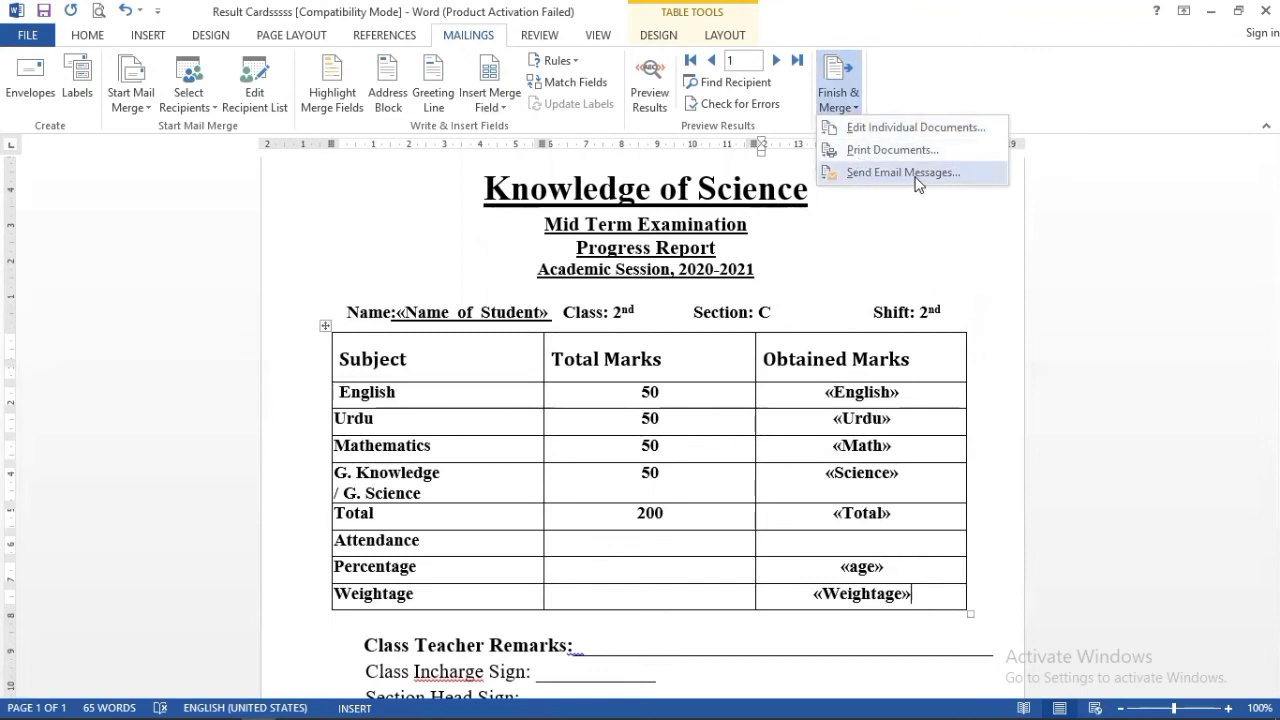
left_click(890, 125)
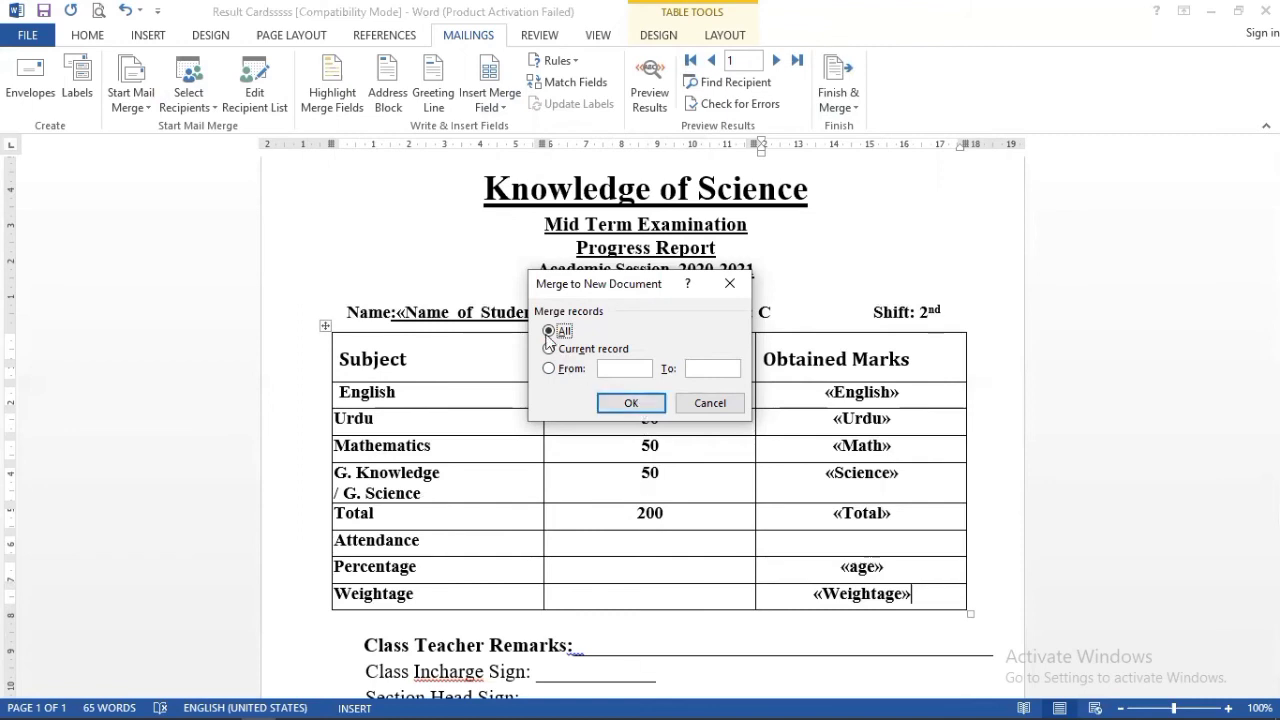
left_click(629, 402)
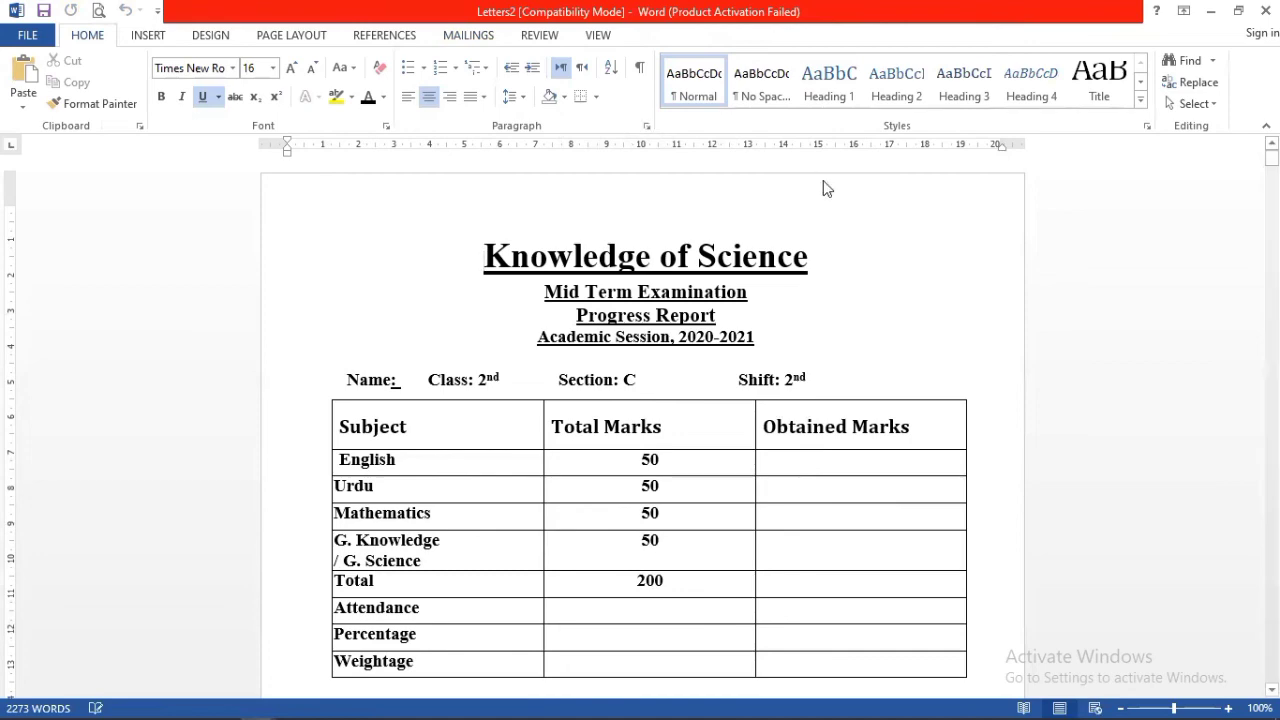
Examine the first two pages of the merged document, checking the student name and marks on the page 2 result card
left_click_drag(1272, 158, 1272, 158)
left_click(940, 358)
key("Down")
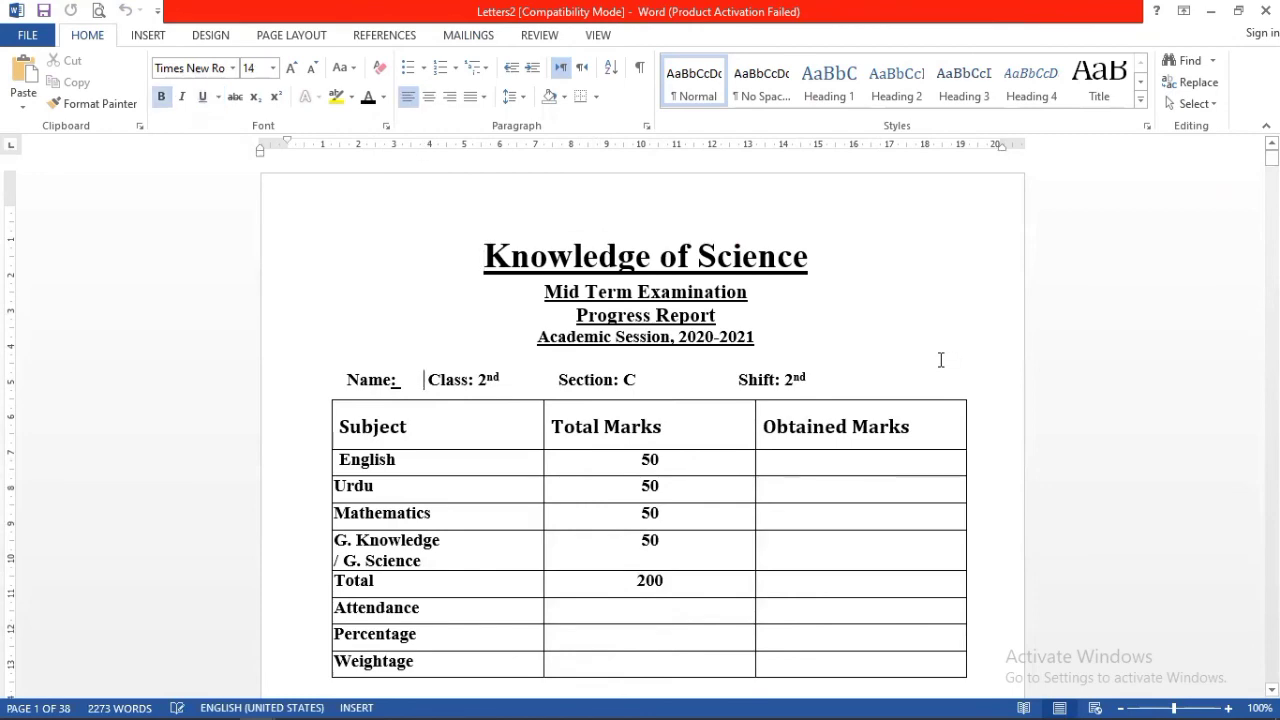
key("Down")
key("Down")
key("Down")
key("Down")
key("Down")
key("Down")
key("Down")
key("Down")
key("Down")
key("Down")
key("Down")
key("Down")
key("Down")
key("Down")
key("Down")
key("Down")
key("Down")
key("Down")
key("Down")
key("Down")
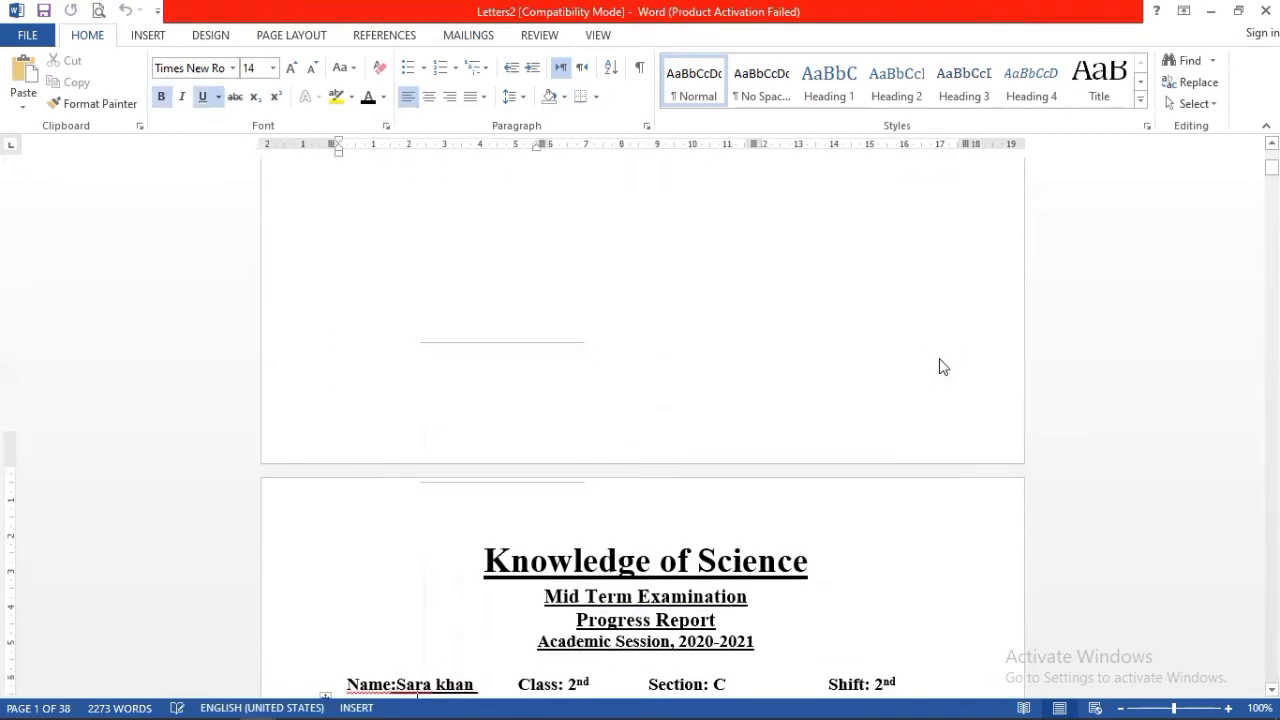
key("Down")
key("Down")
key("Down")
key("Down")
key("Down")
key("Down")
key("Down")
key("Down")
key("Down")
key("Down")
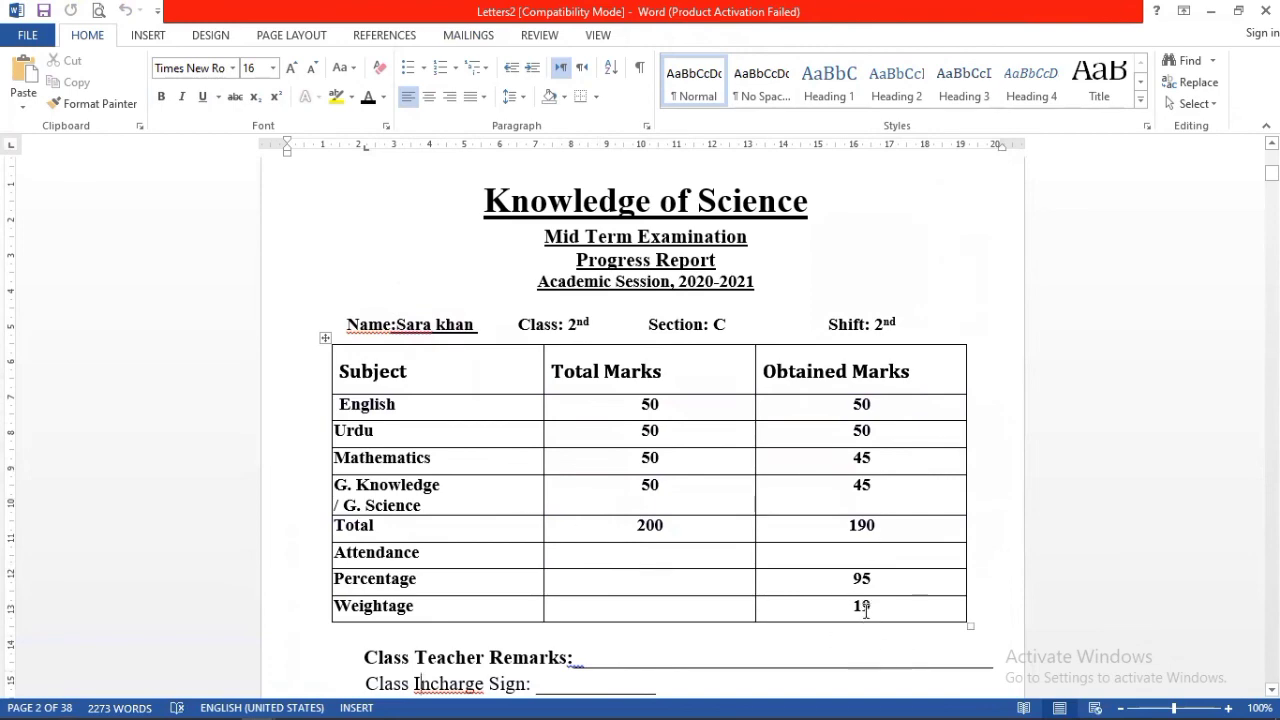
Continue to the result card on page 3 and examine its subject marks, total, percentage and weightage
key("Down")
key("Down")
key("Down")
key("Down")
key("Down")
key("Down")
key("Down")
key("Down")
key("Down")
key("Down")
key("Down")
key("Down")
key("Down")
key("Down")
key("Down")
key("Down")
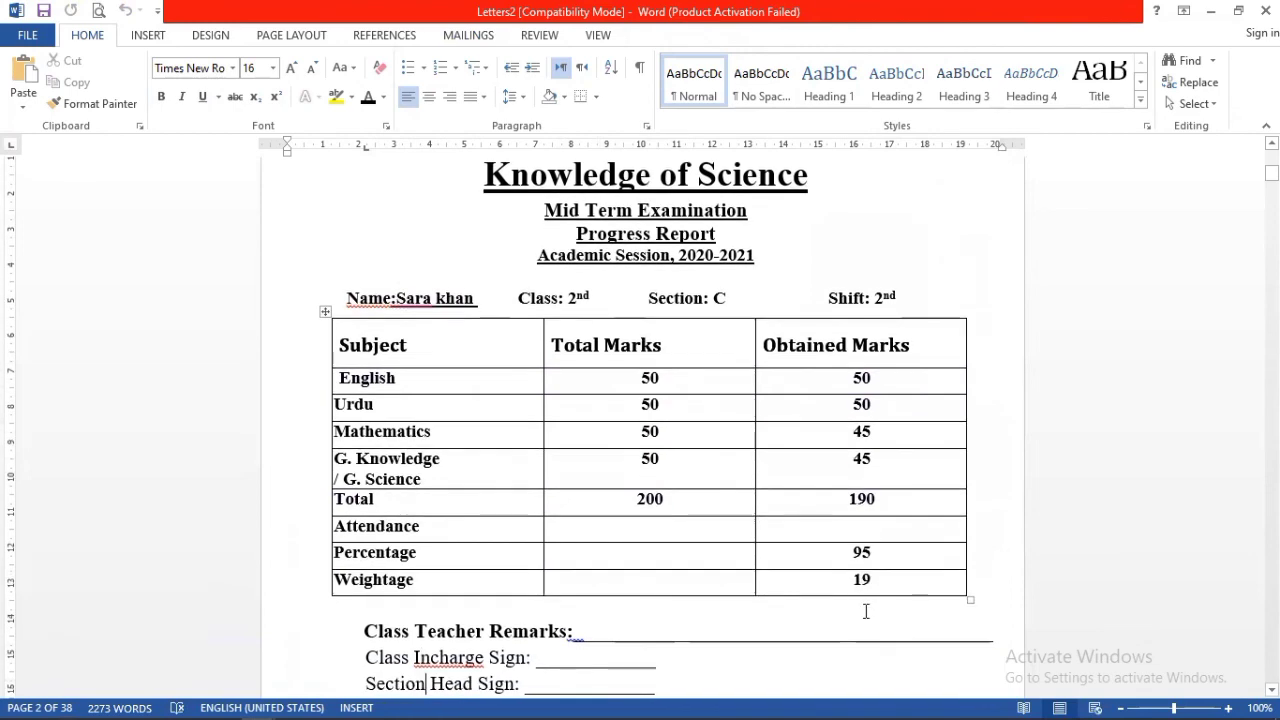
key("Down")
key("Down")
key("Down")
key("Down")
key("Down")
key("Down")
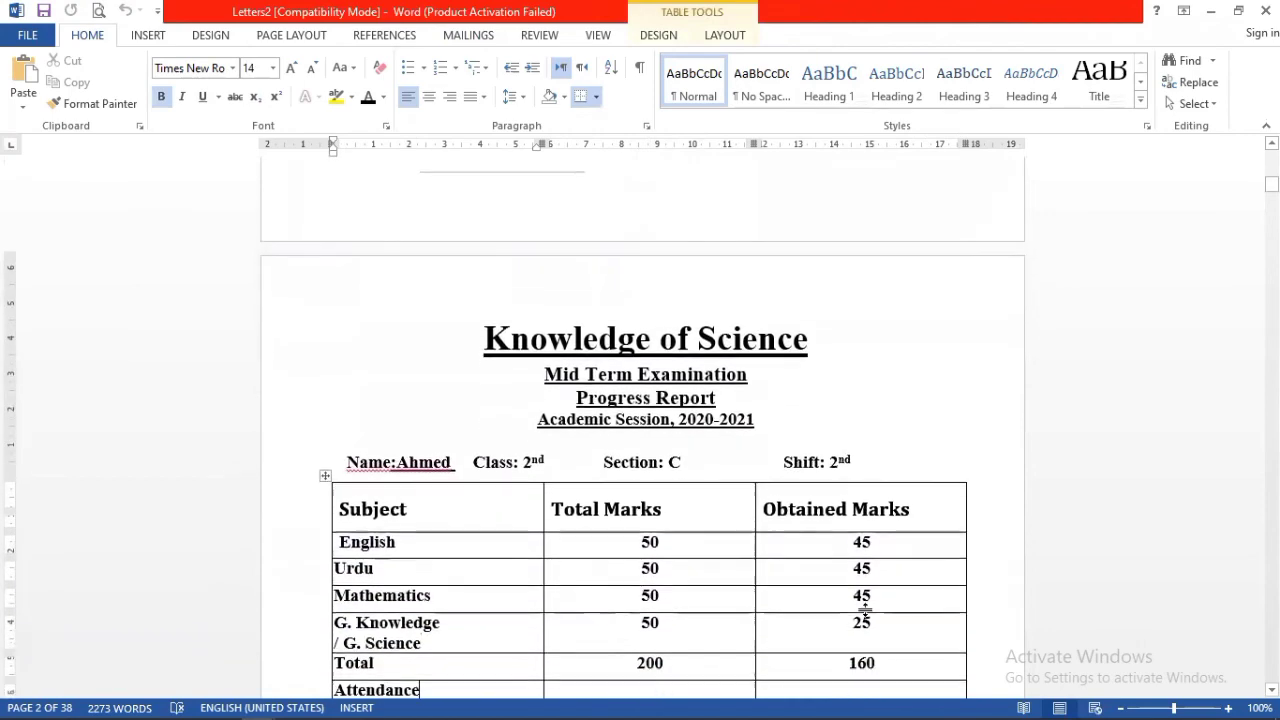
key("Down")
key("Down")
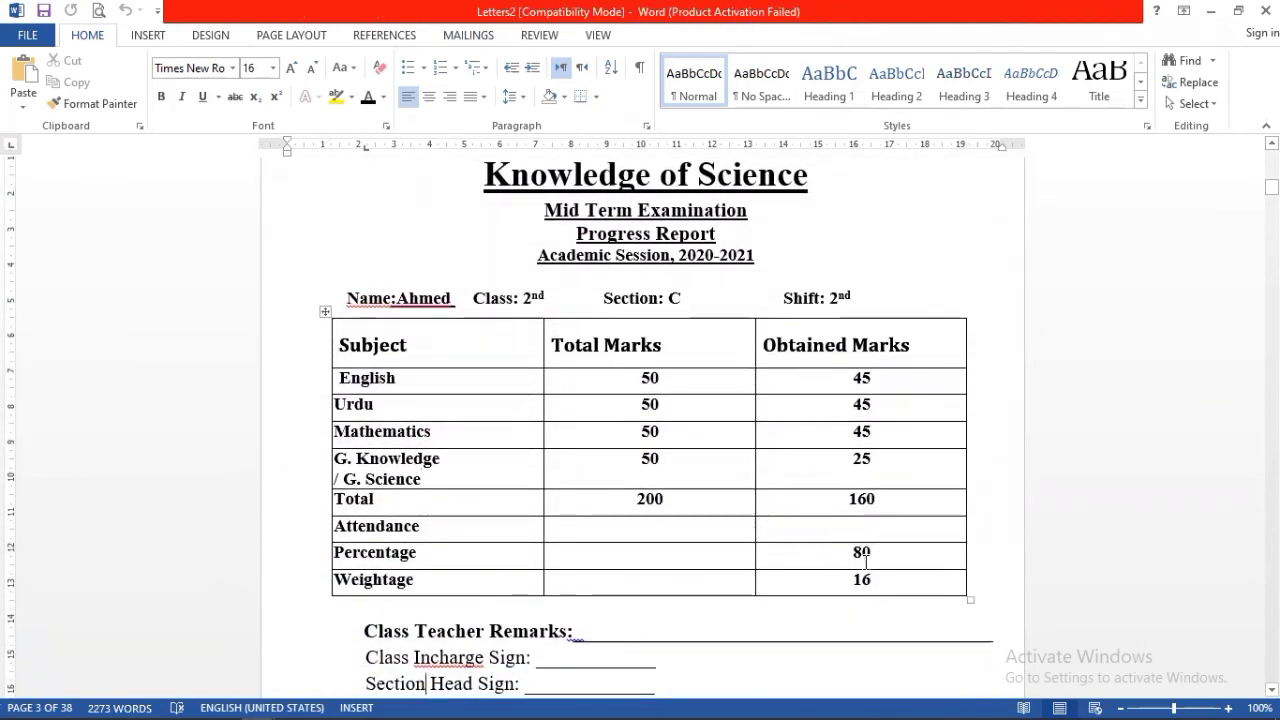
Consult the source marks on the My sheet in Excel, then return to Letters2 in Word and examine the page 4 result card
mouse_move(817, 696)
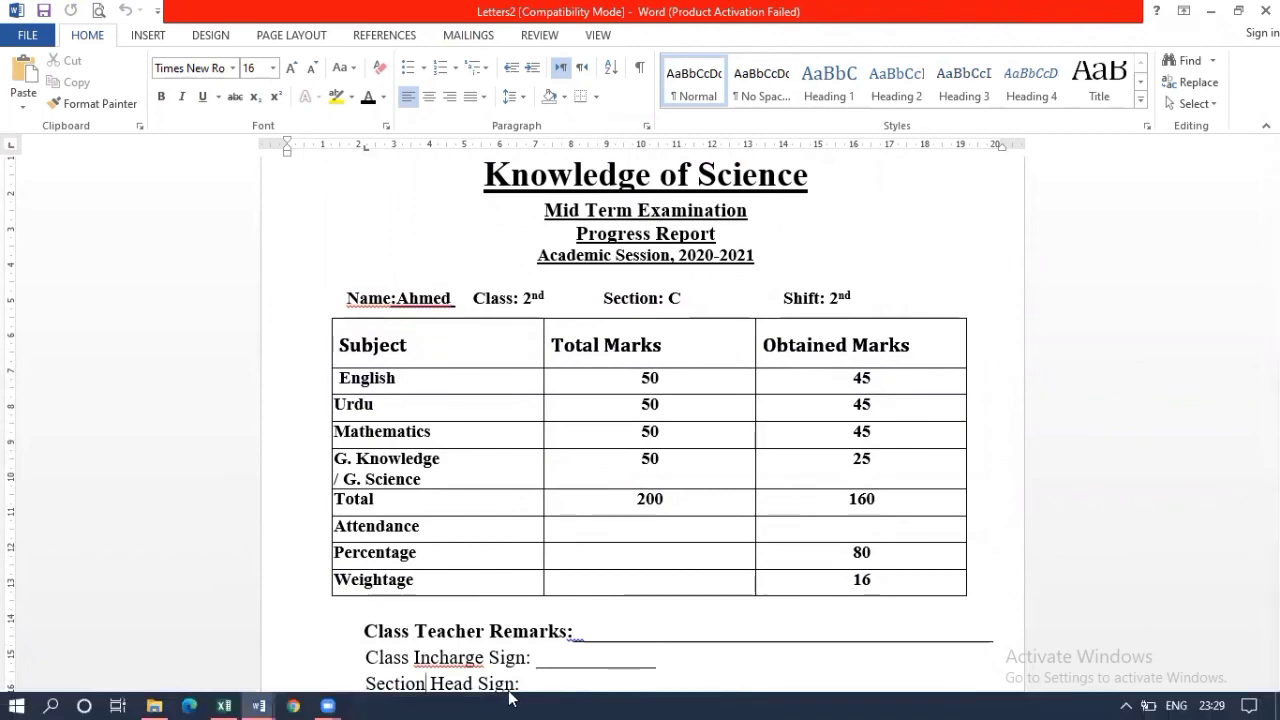
left_click(218, 700)
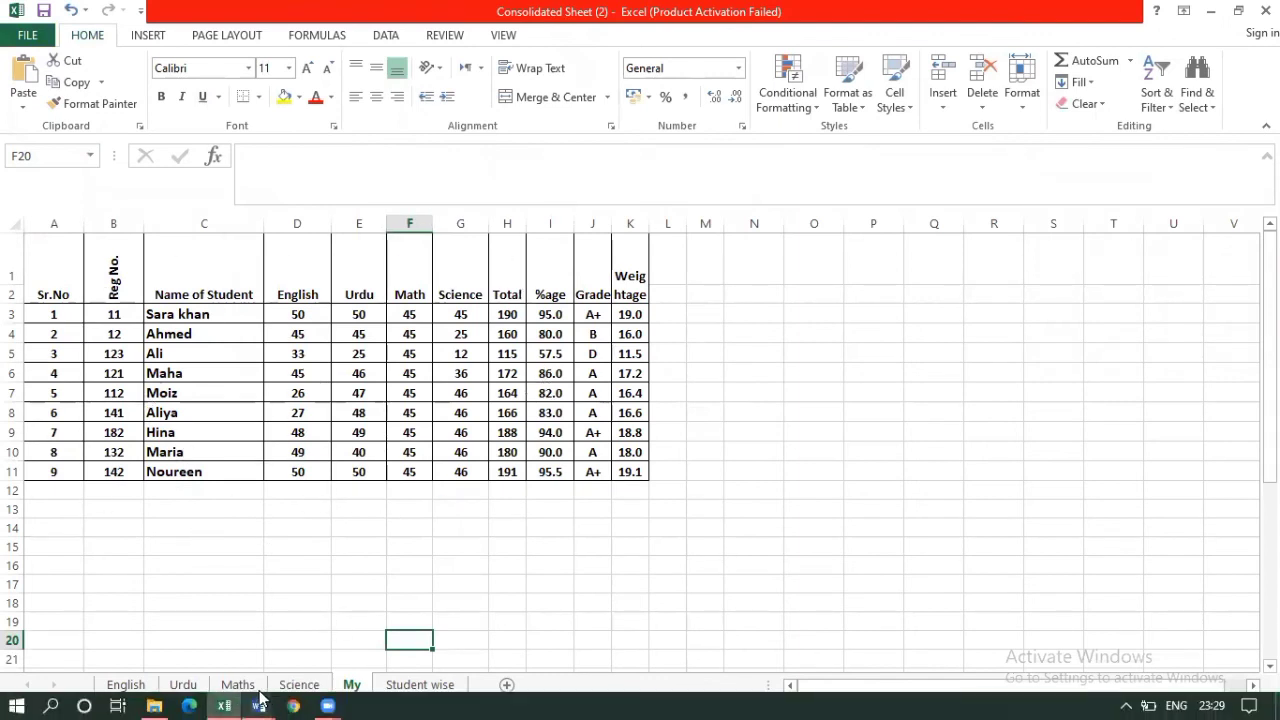
mouse_move(258, 703)
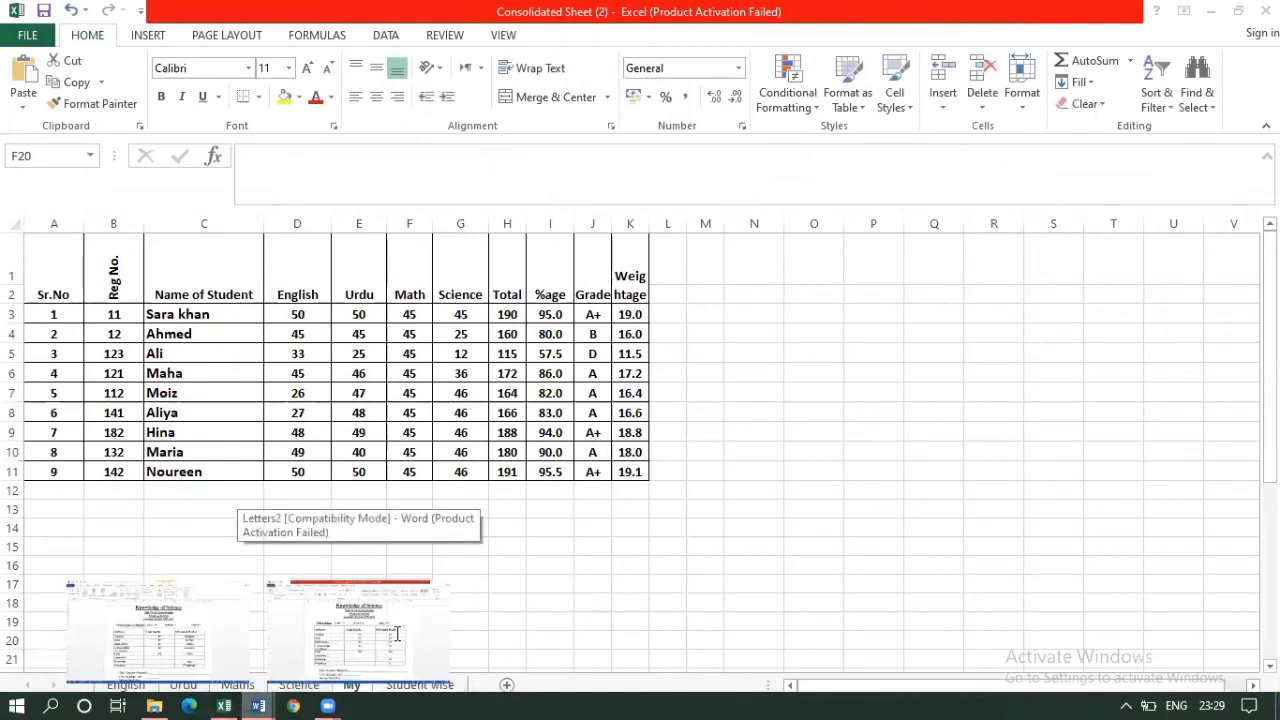
left_click(372, 648)
scroll(397, 633, "down", 10)
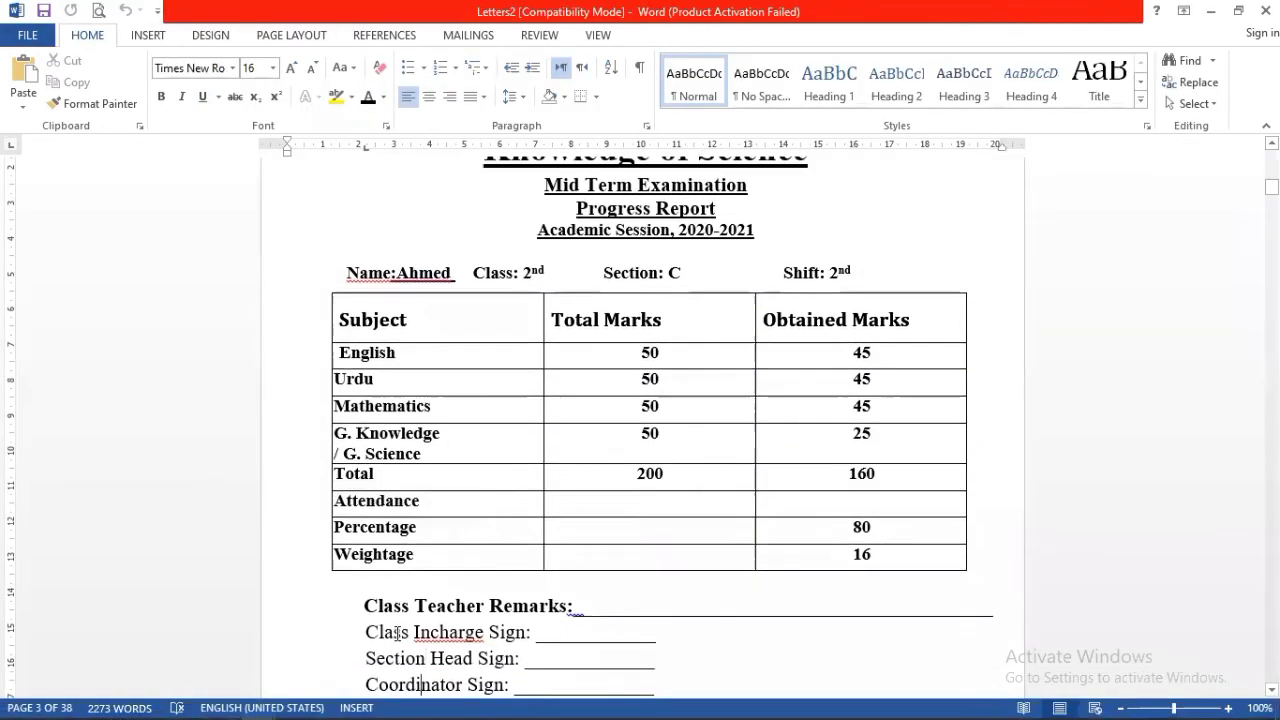
scroll(397, 633, "down", 10)
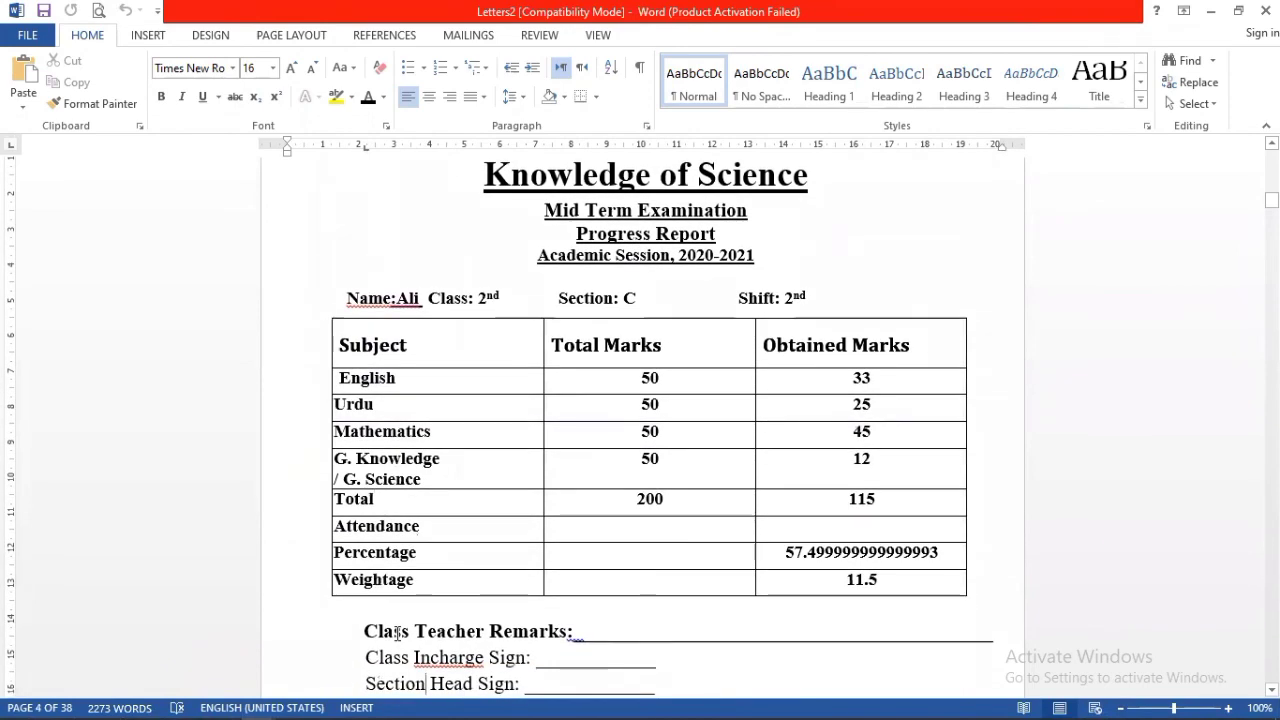
Go back through the merged document from page 4 to review the result card on page 2 again
key("Up")
key("Up")
key("Up")
key("Up")
key("Up")
key("Up")
key("Up")
key("Up")
key("Up")
key("Up")
key("Up")
key("Up")
key("Up")
key("Up")
key("Up")
key("Up")
key("Up")
key("Up")
key("Up")
key("Up")
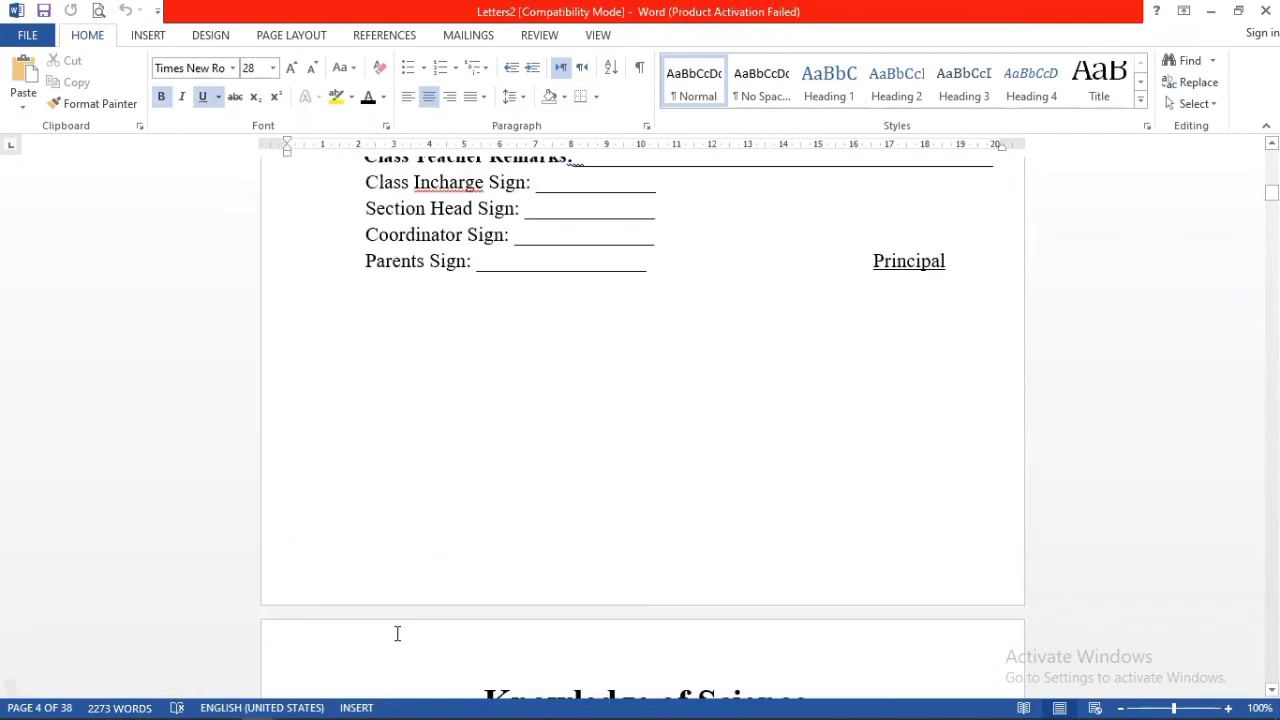
key("Up")
key("Up")
key("Up")
key("Up")
key("Up")
key("Up")
key("Up")
key("Up")
key("Up")
key("Up")
key("Up")
key("Up")
key("Up")
key("Up")
key("Up")
key("Up")
key("Up")
key("Up")
key("Up")
key("Up")
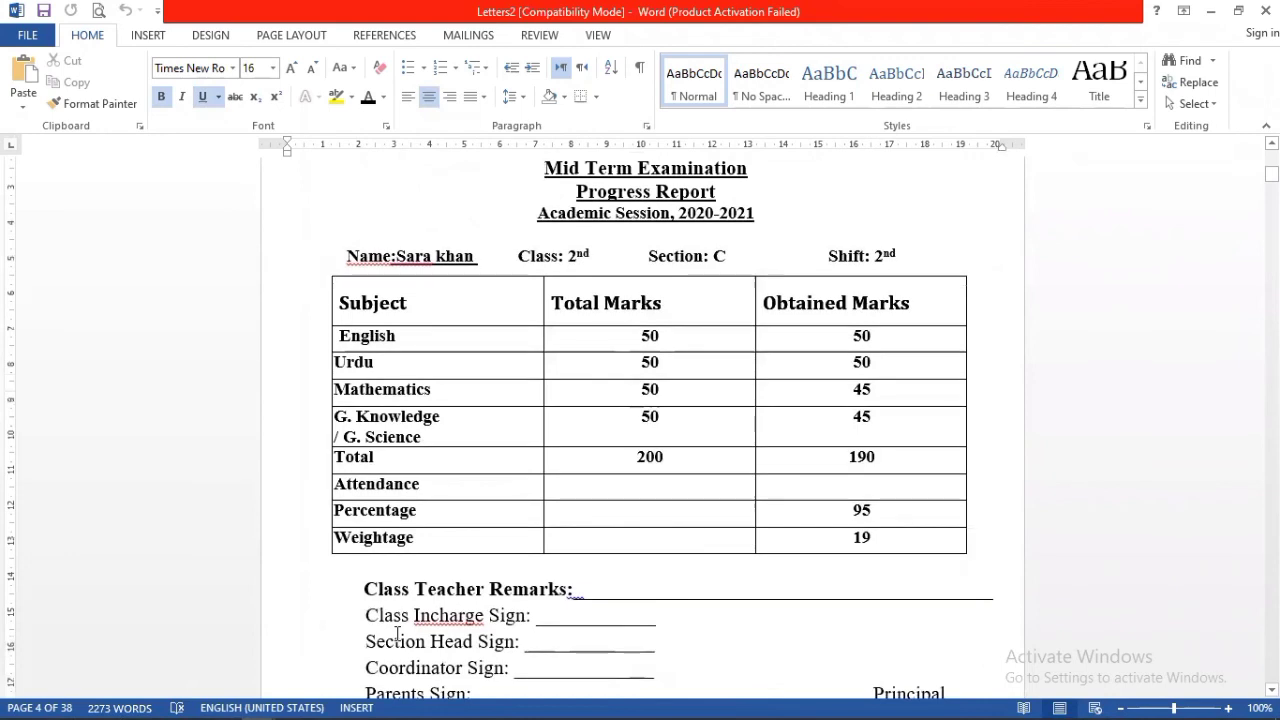